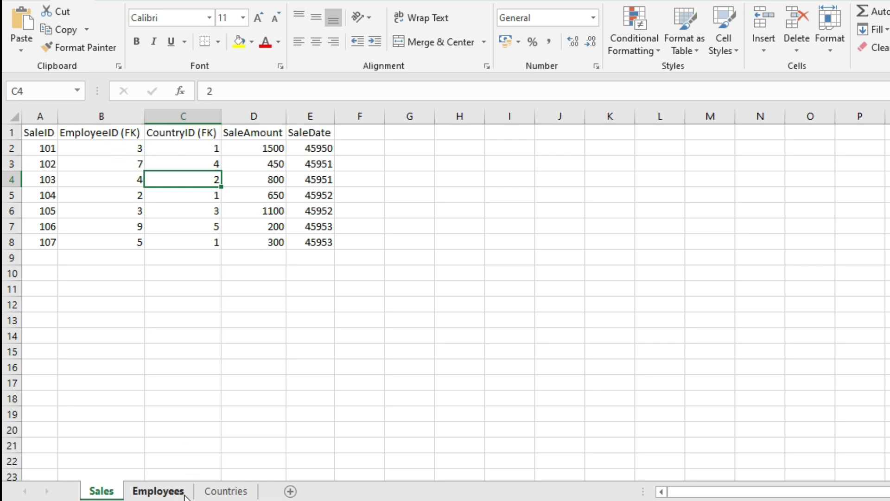
Compare the EmployeeID and CountryID foreign keys on the Sales sheet with the key columns on the Employees and Countries sheets.
left_click(158, 490)
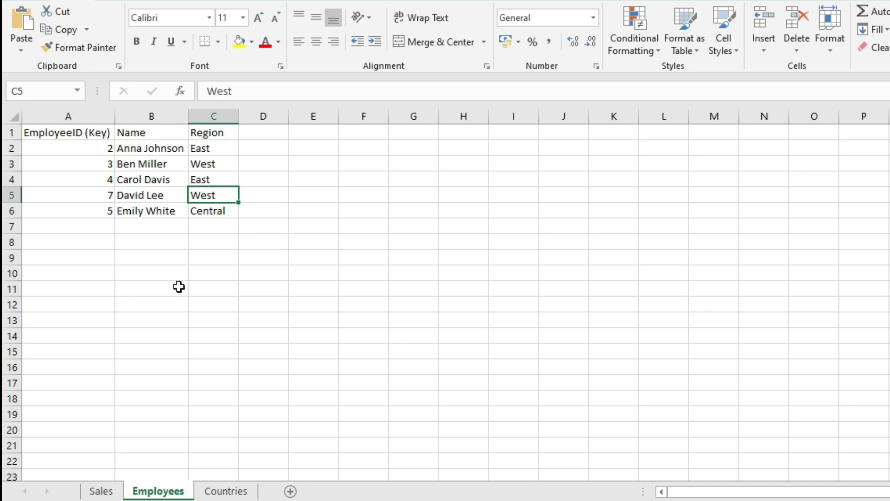
left_click(101, 491)
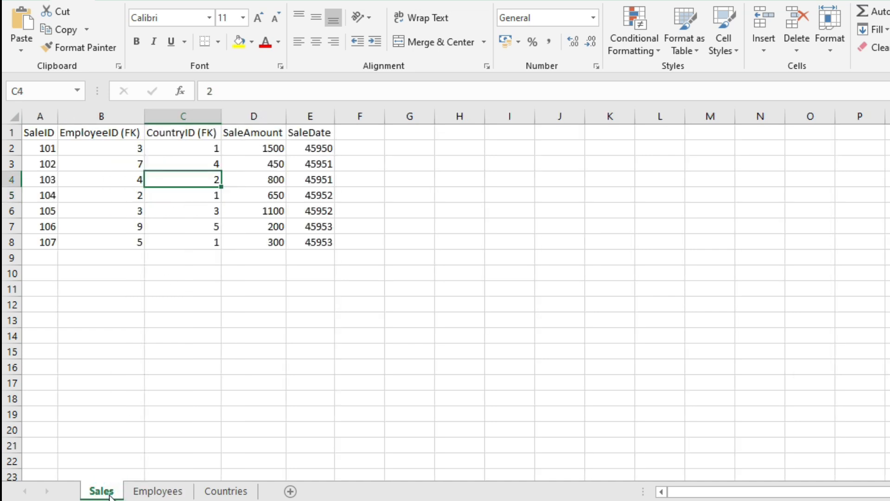
left_click(171, 492)
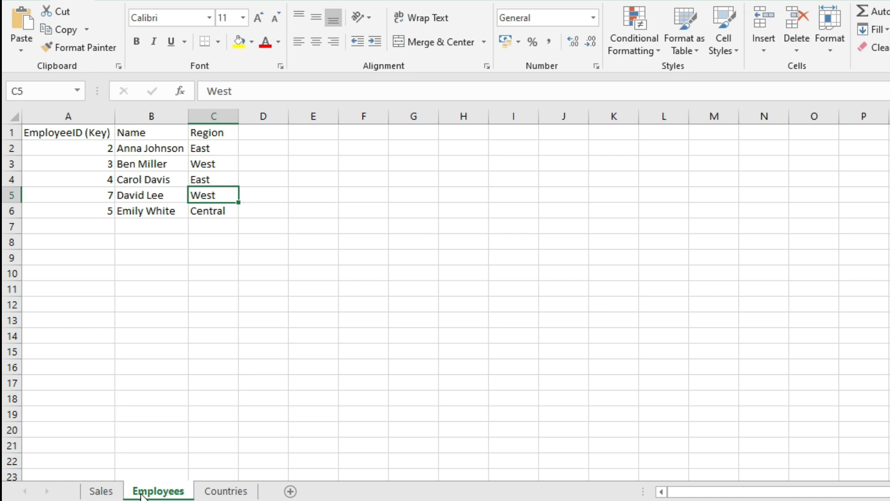
left_click(109, 496)
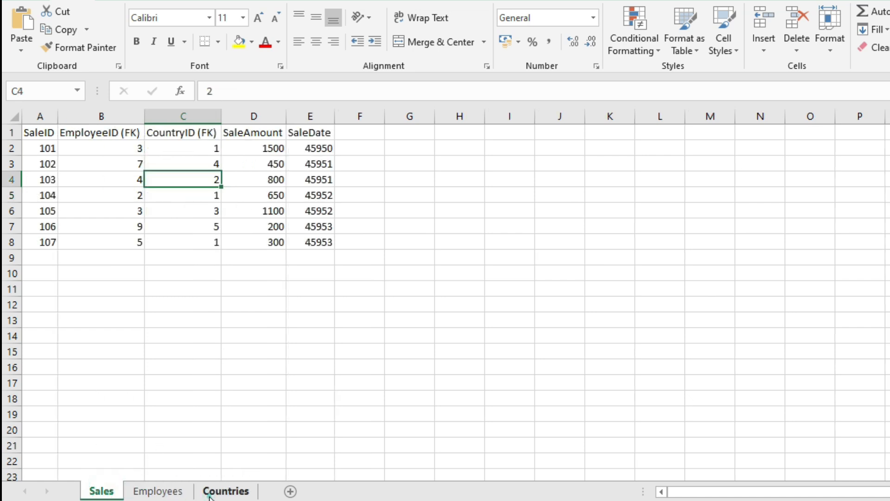
left_click(225, 490)
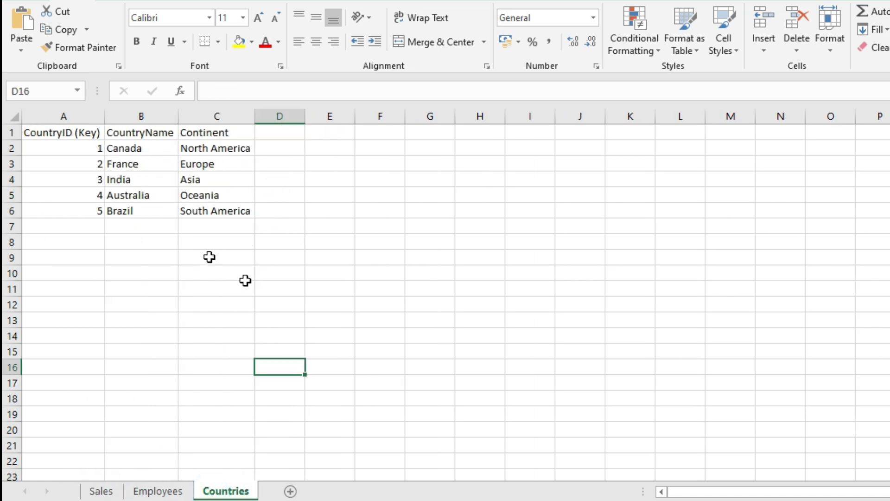
left_click(102, 492)
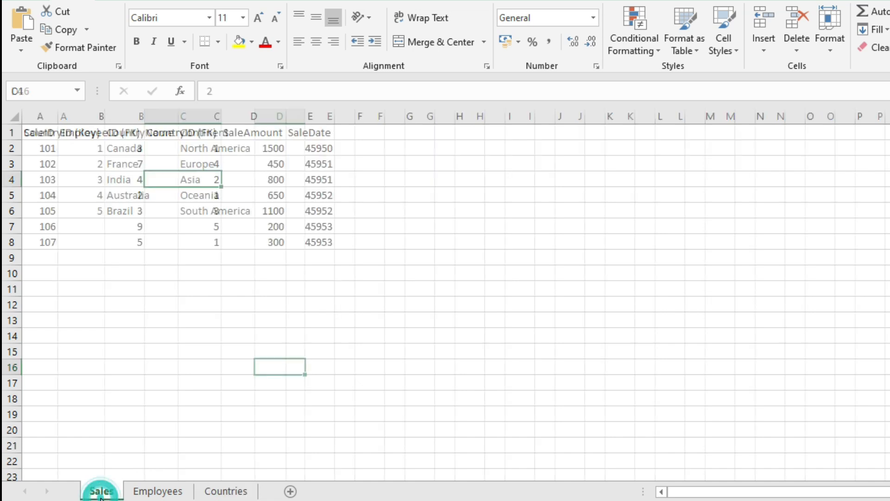
left_click(197, 116)
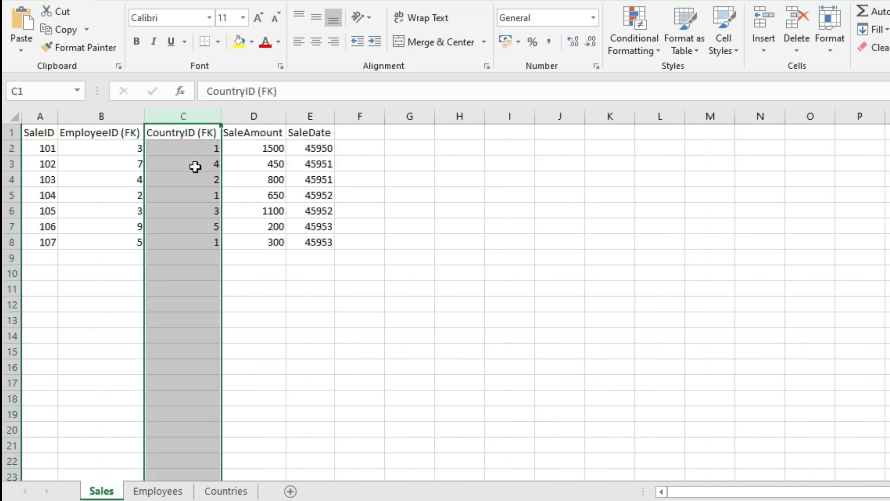
left_click(232, 490)
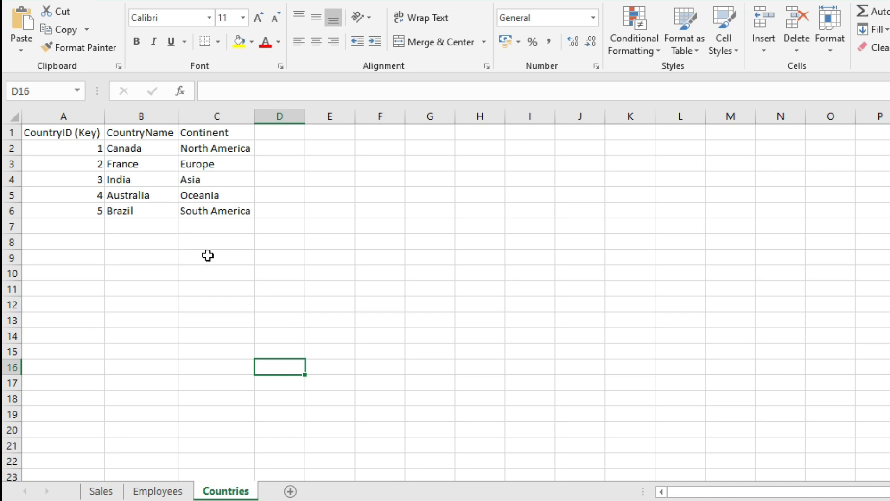
Convert the whole data range on the Sales sheet, including its header row, into a table.
left_click(97, 492)
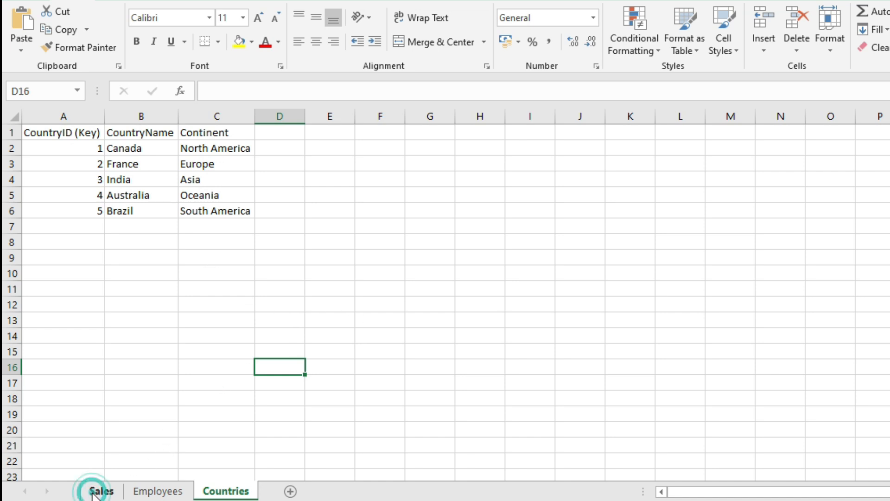
left_click(105, 230)
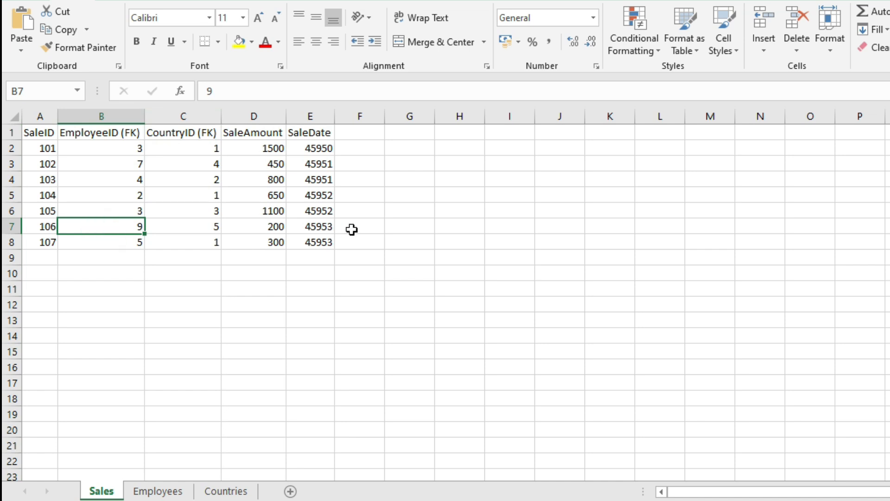
key("ctrl+a")
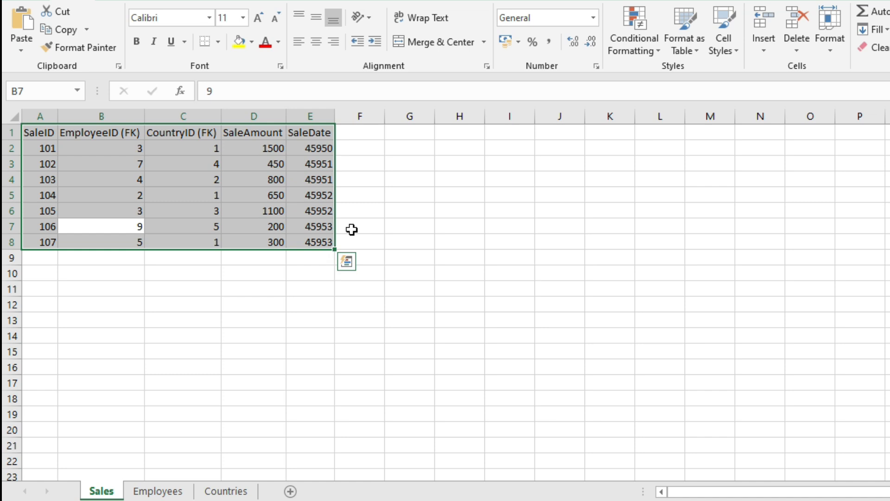
key("ctrl+t")
key("Return")
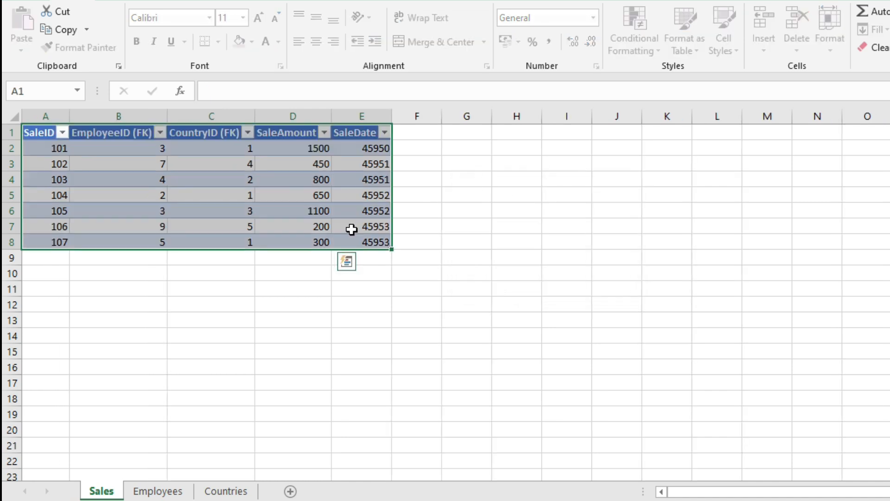
Convert the whole data range on the Employees sheet, including its header row, into a table.
left_click(158, 490)
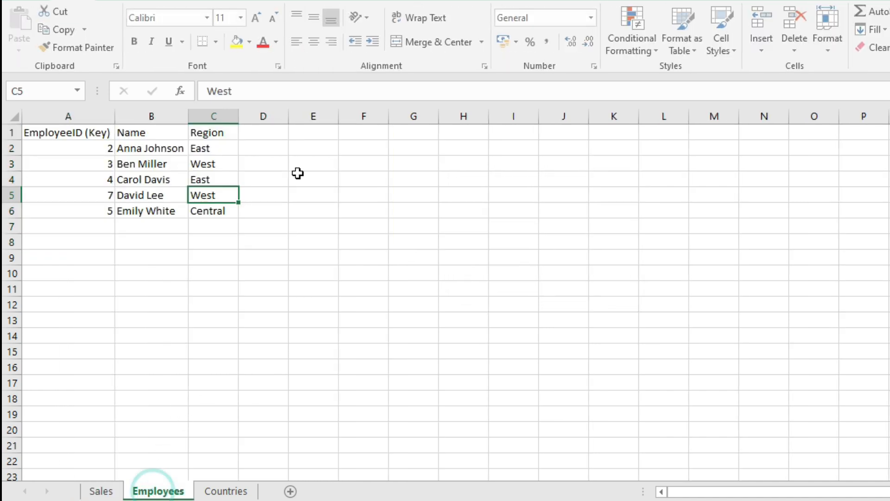
left_click(136, 161)
key("ctrl+a")
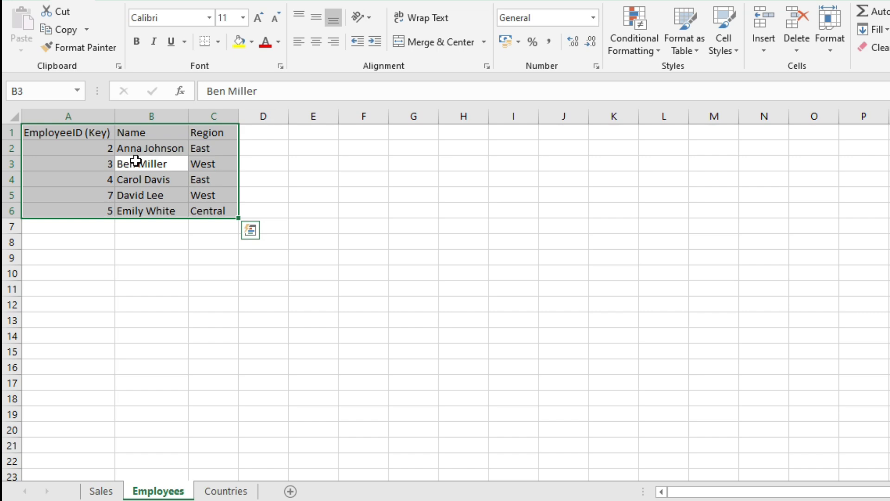
key("ctrl+t")
key("Return")
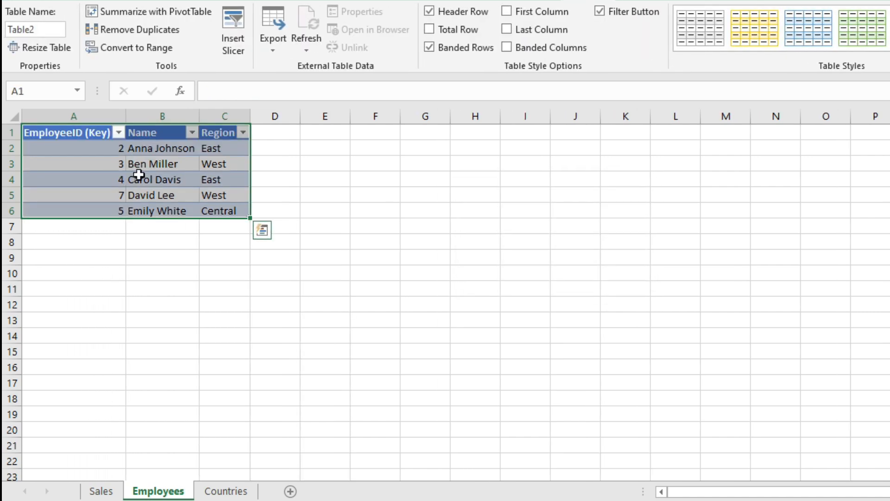
Convert the whole data range on the Countries sheet, including its header row, into a table.
left_click(225, 490)
left_click(149, 184)
key("ctrl+a")
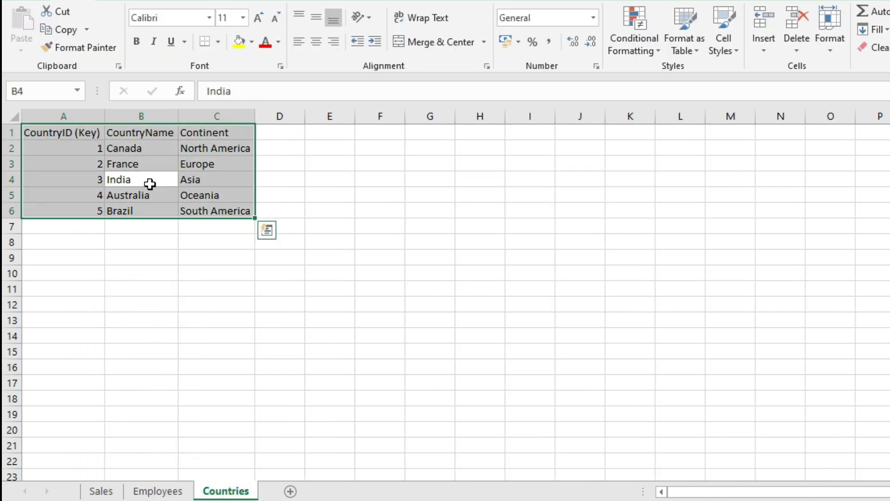
key("ctrl+t")
key("Return")
left_click(234, 181)
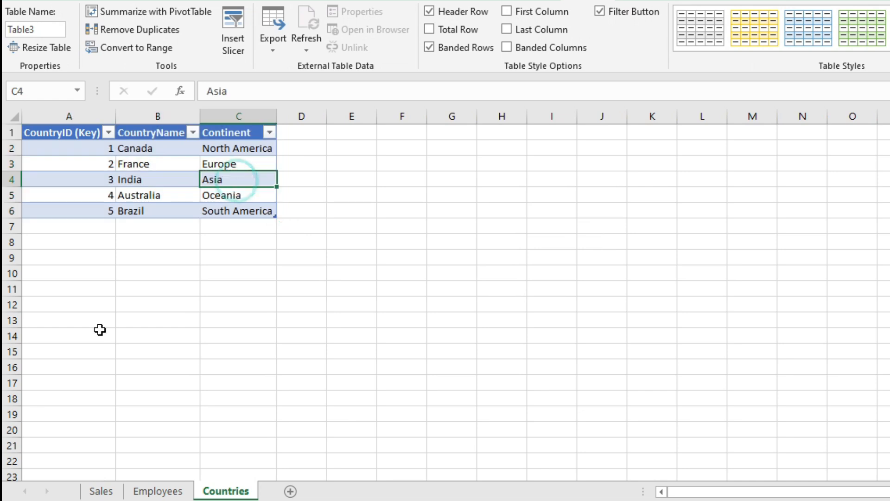
Rename the table on the Sales sheet as Sales.
left_click(102, 491)
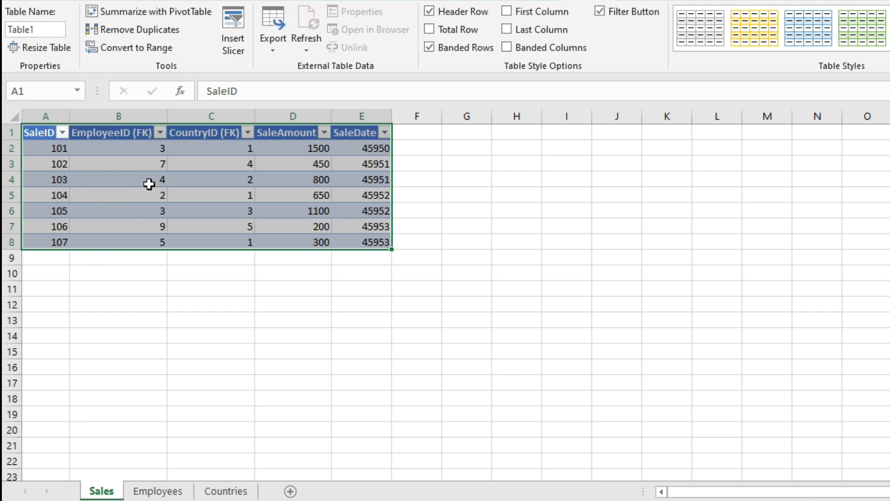
left_click(42, 29)
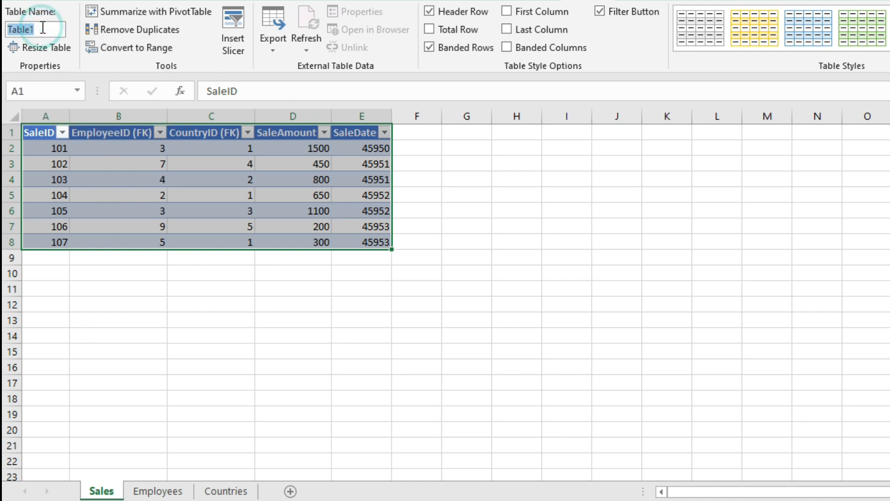
type("Sal")
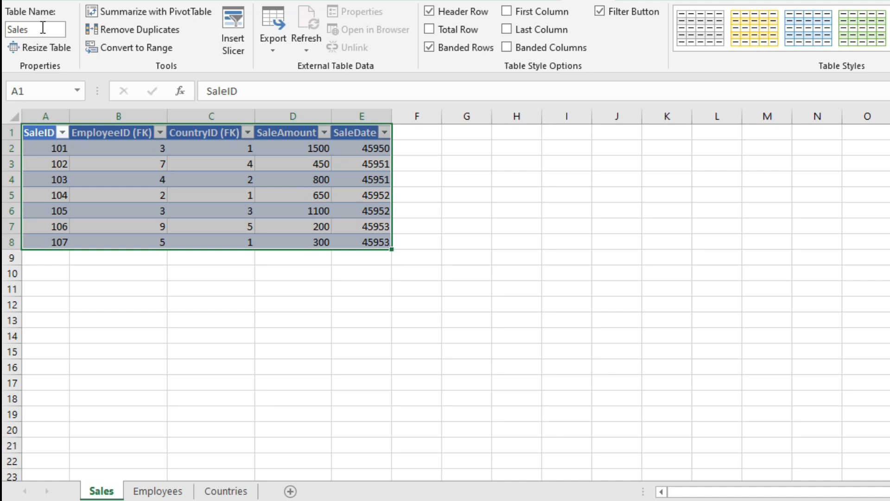
key("Return")
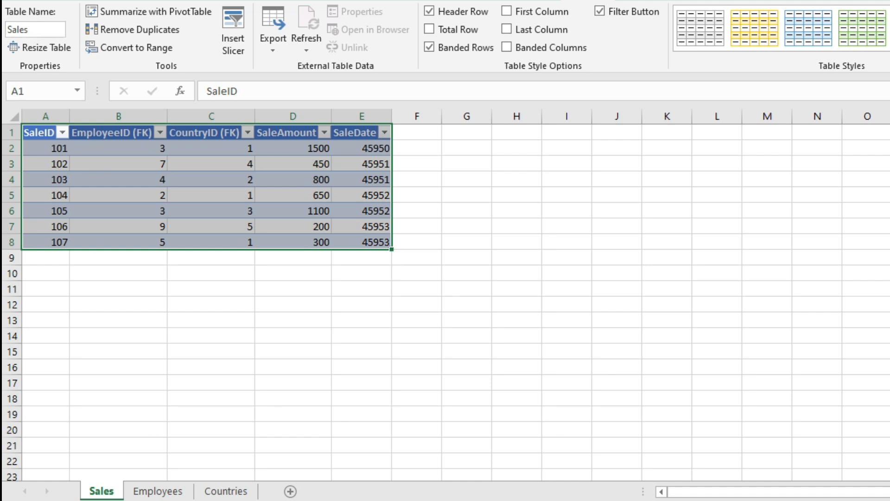
Rename the table on the Employees sheet as Employee.
left_click(160, 493)
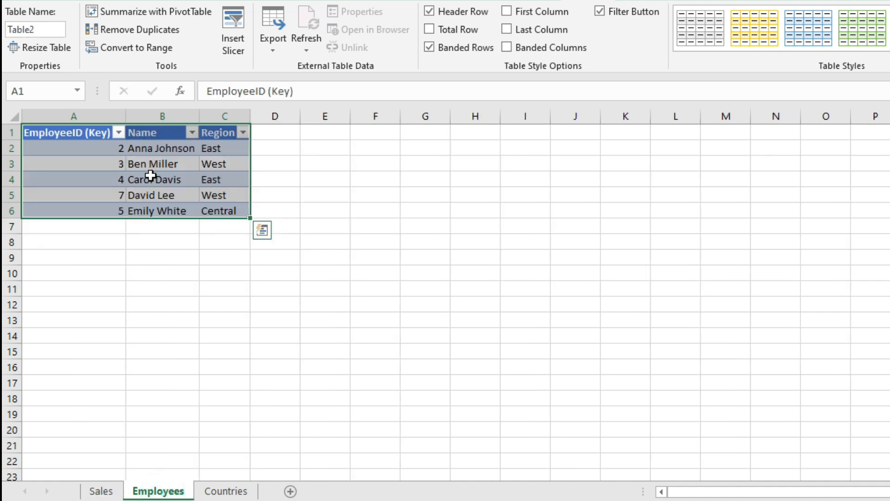
left_click(57, 28)
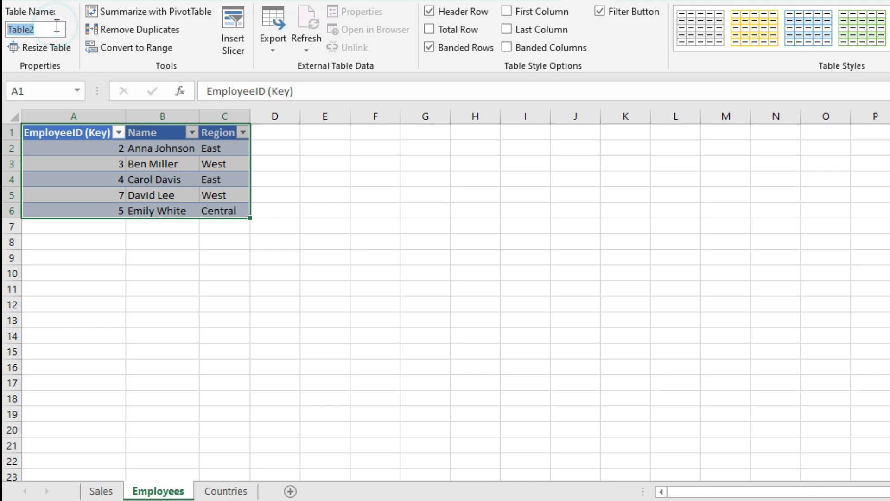
type("Emploee")
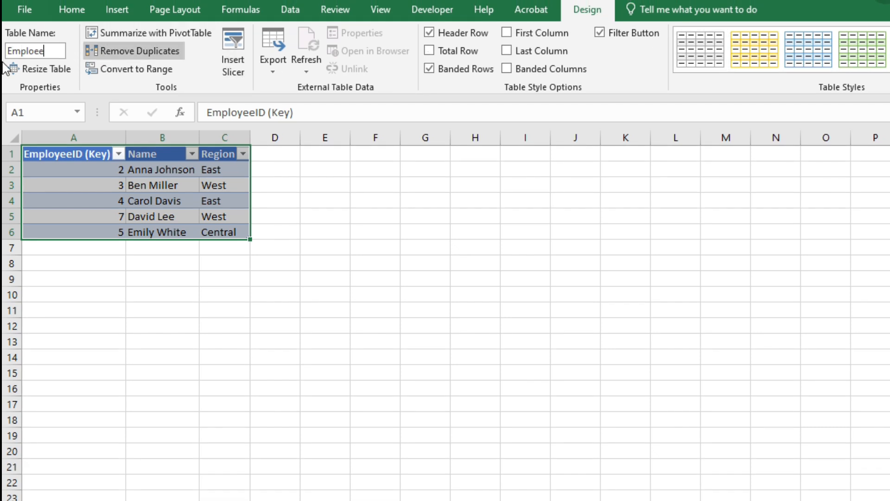
left_click(54, 50)
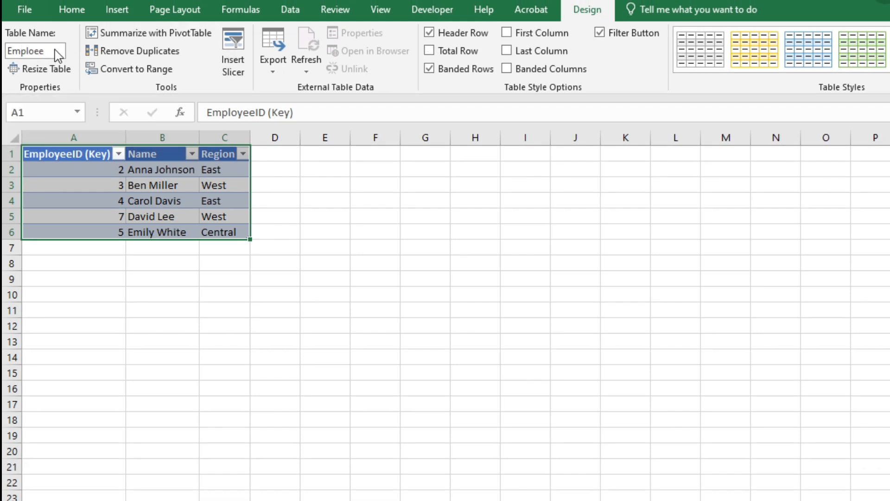
key("Return")
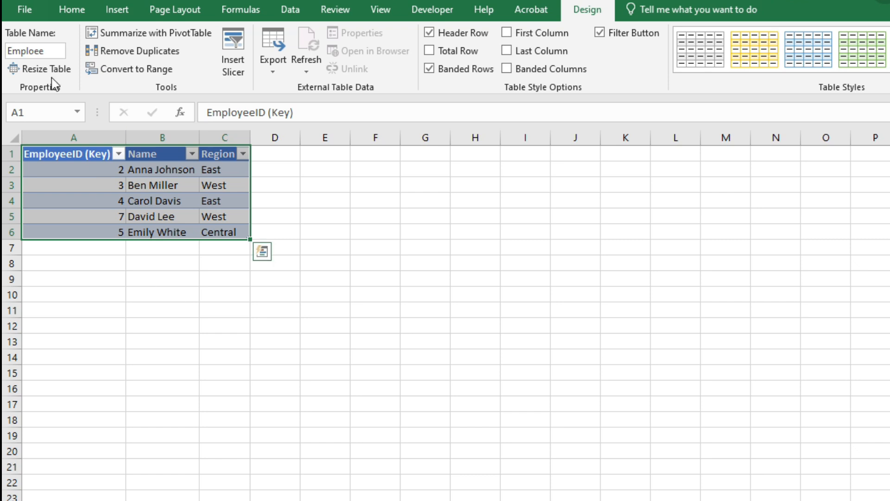
double_click(42, 51)
left_click(41, 51)
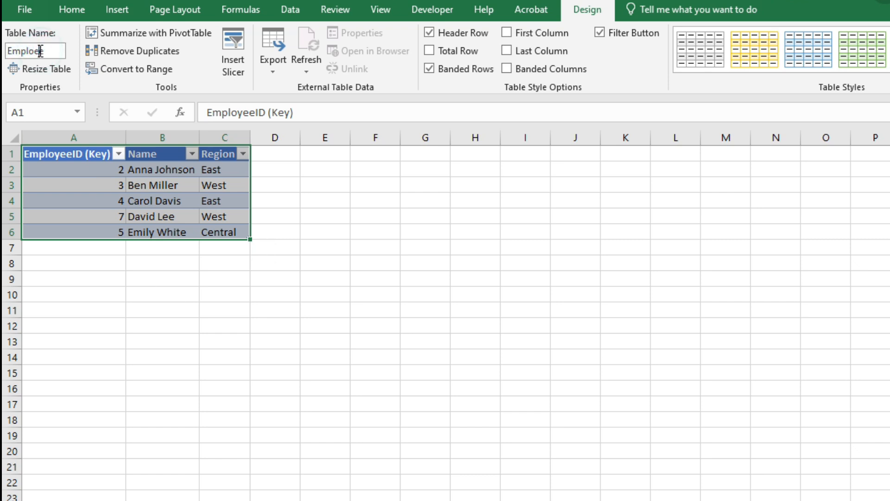
type("y")
key("Return")
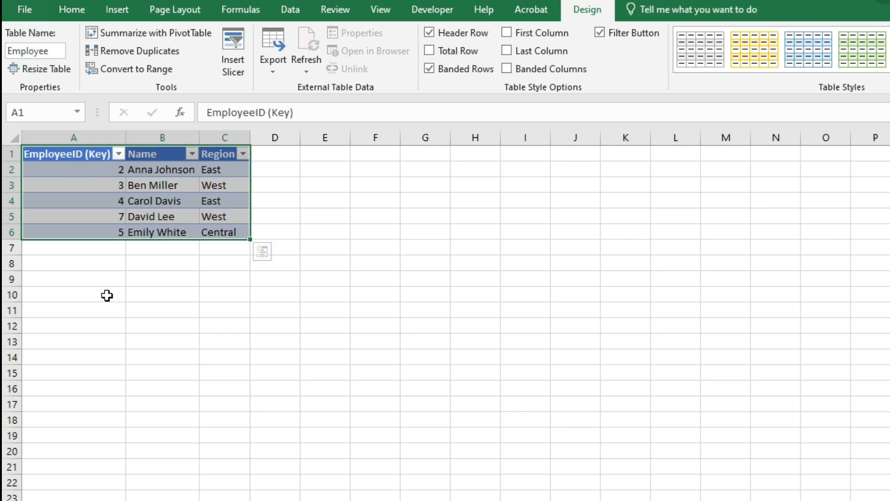
Rename the table on the Countries sheet as Country.
left_click(217, 500)
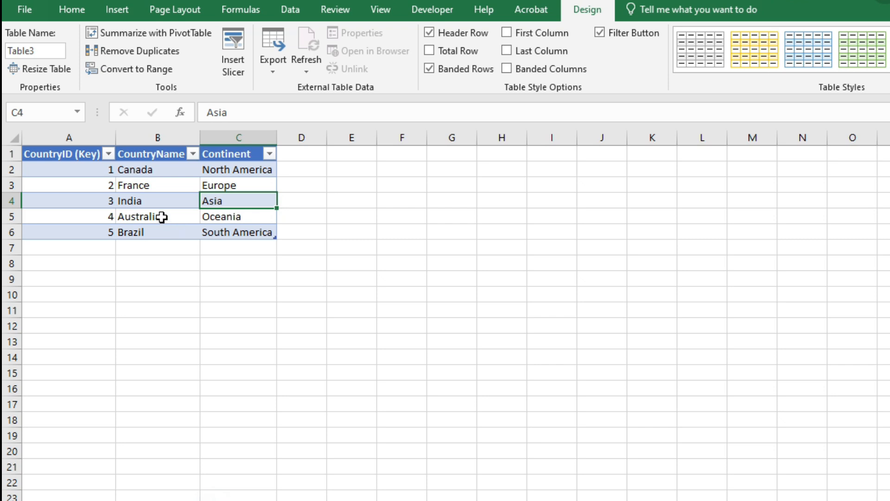
left_click(163, 216)
key("ctrl+a")
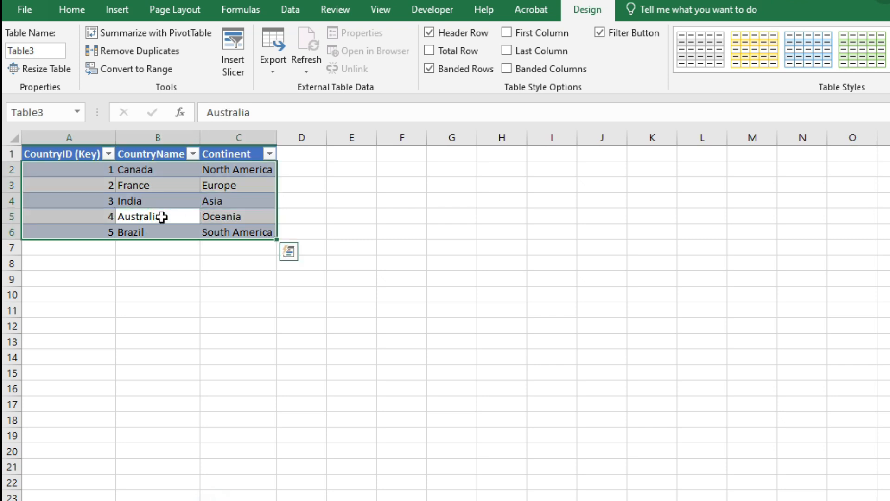
left_click(42, 51)
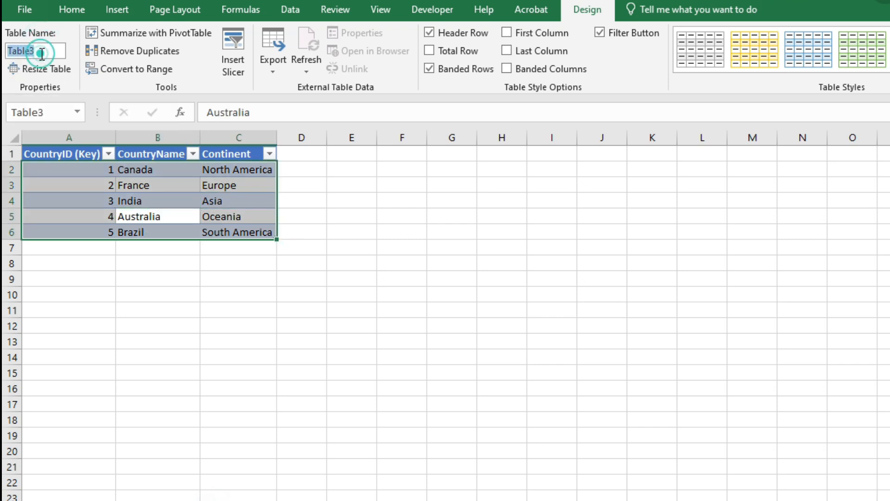
type("Countr")
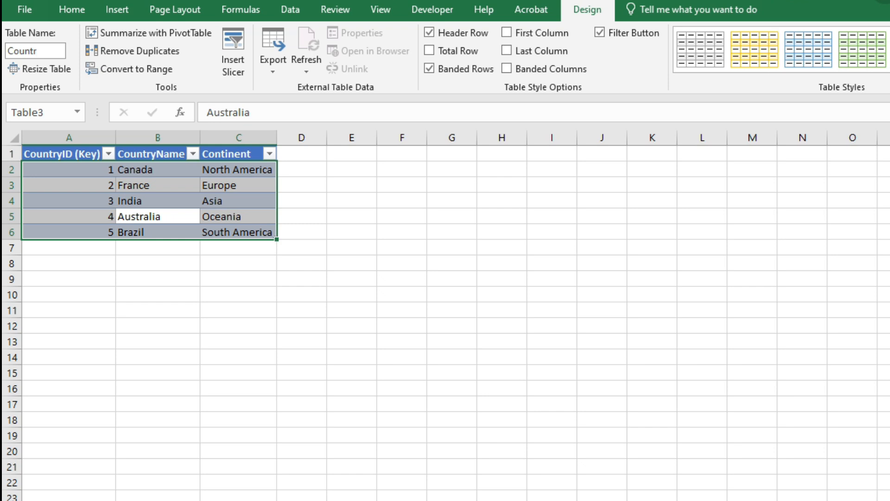
type("y")
key("Return")
Load the Country table from the Countries sheet into the Power Query Editor as a new query.
left_click(259, 212)
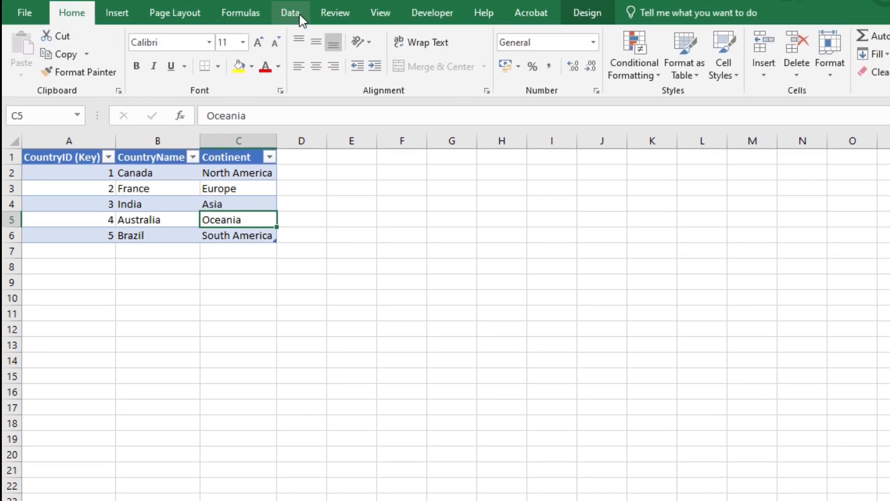
left_click(292, 14)
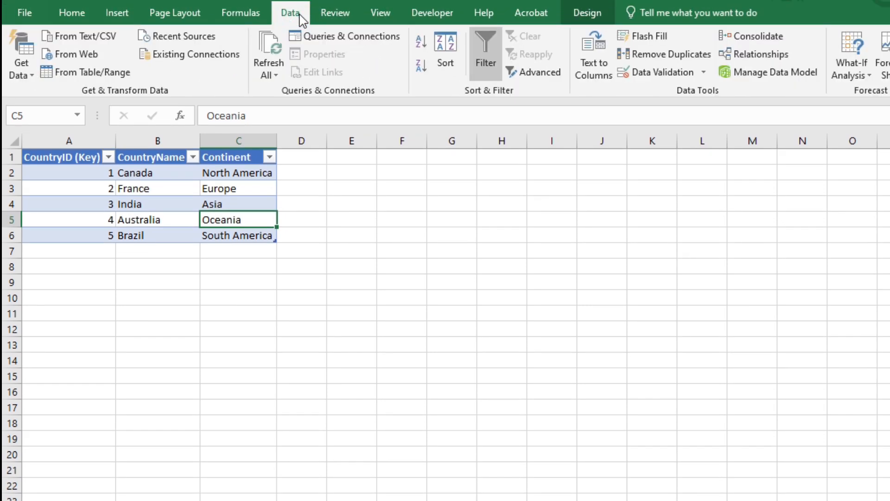
left_click(81, 77)
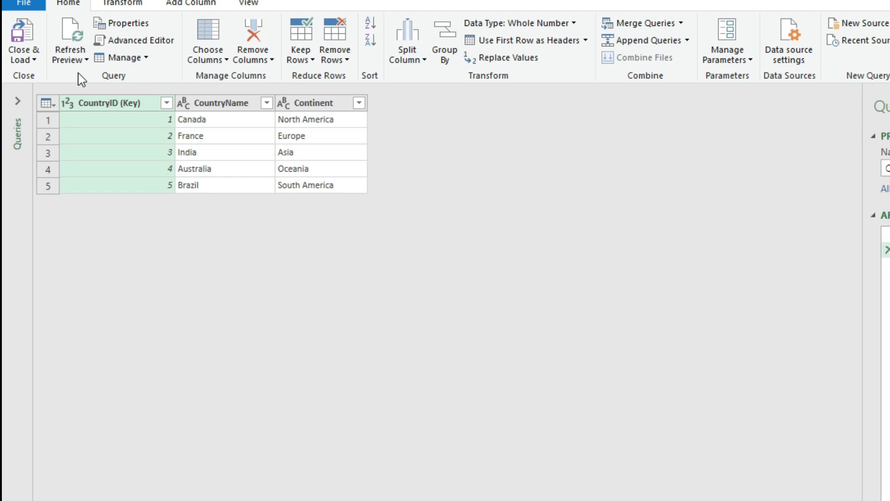
Close the Power Query Editor and load the Country query as a connection only.
left_click(35, 59)
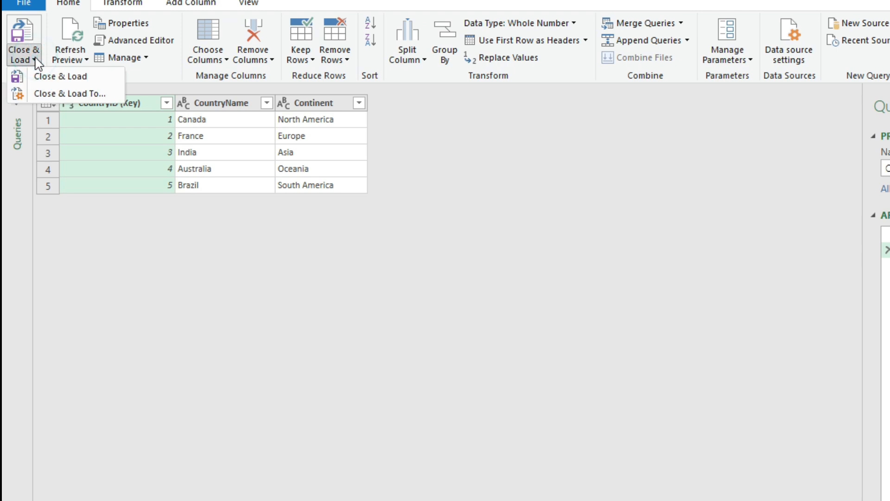
left_click(103, 94)
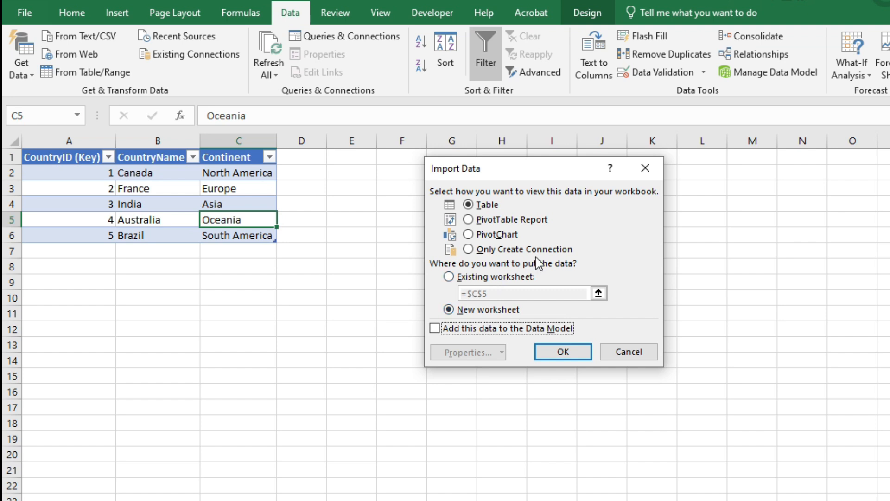
left_click(509, 251)
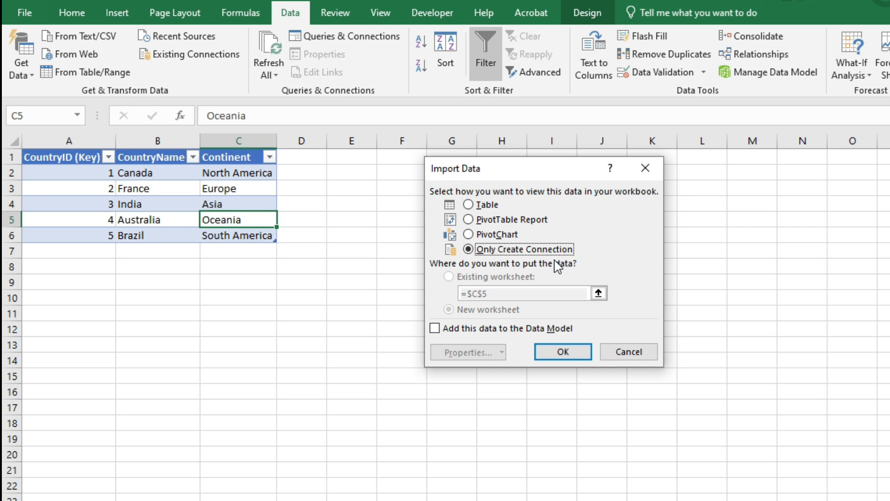
left_click(544, 353)
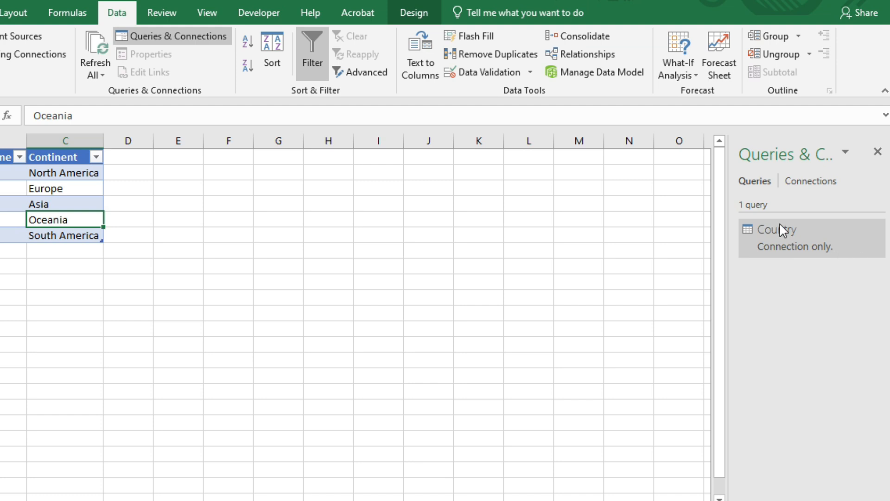
mouse_move(772, 254)
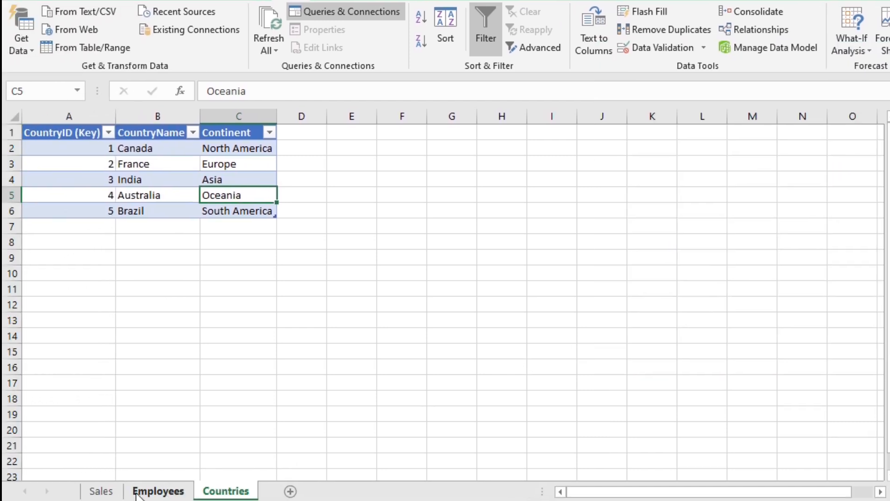
Bring the Sales sheet's table into Power Query and load it as a connection-only query.
left_click(101, 491)
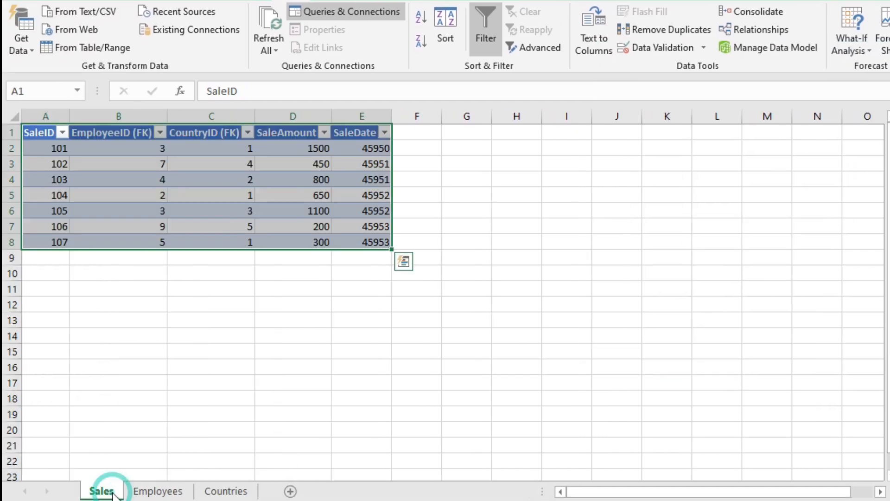
left_click(204, 194)
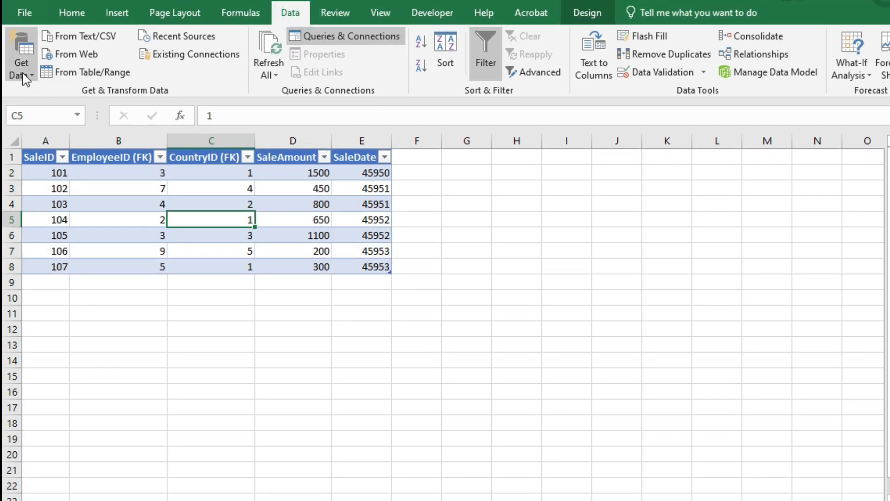
left_click(86, 74)
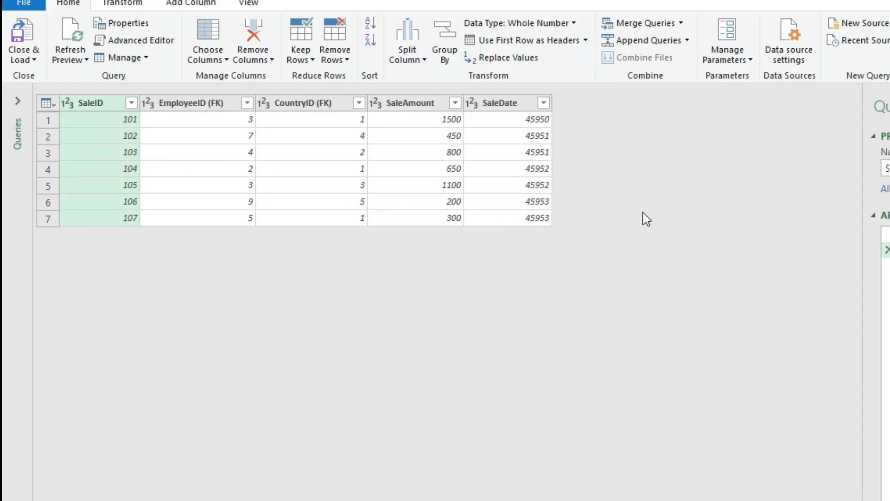
left_click(35, 61)
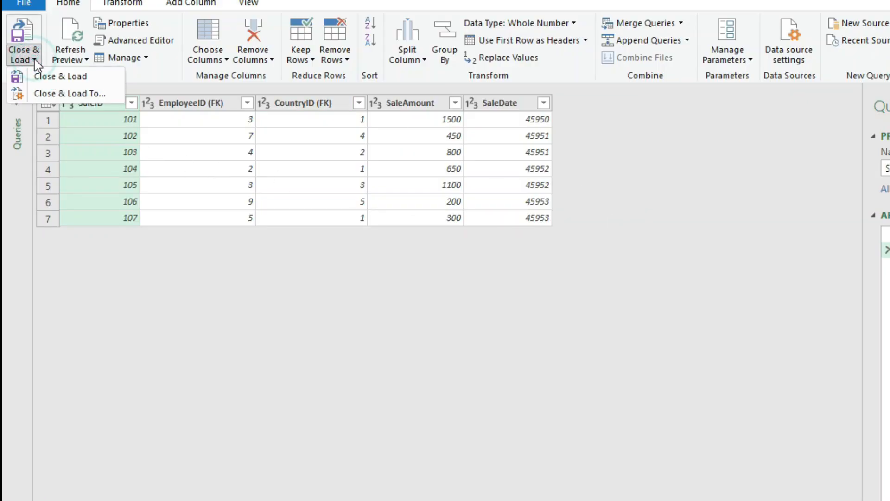
left_click(40, 92)
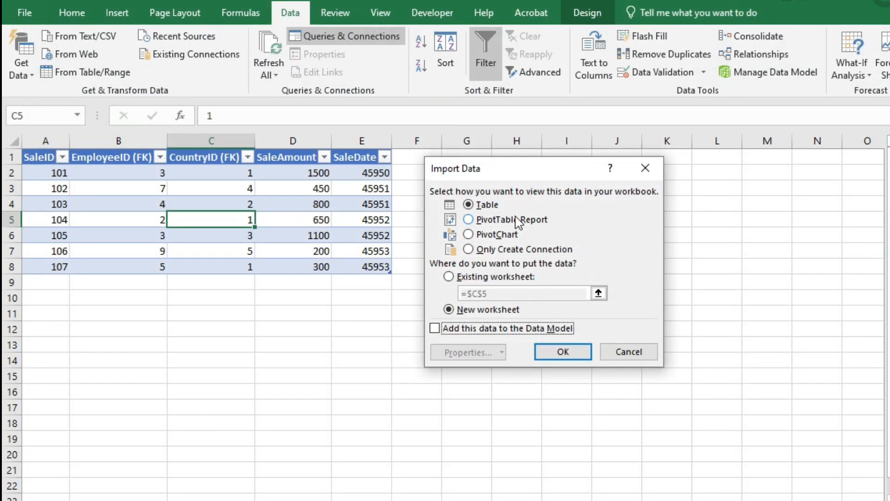
left_click(489, 249)
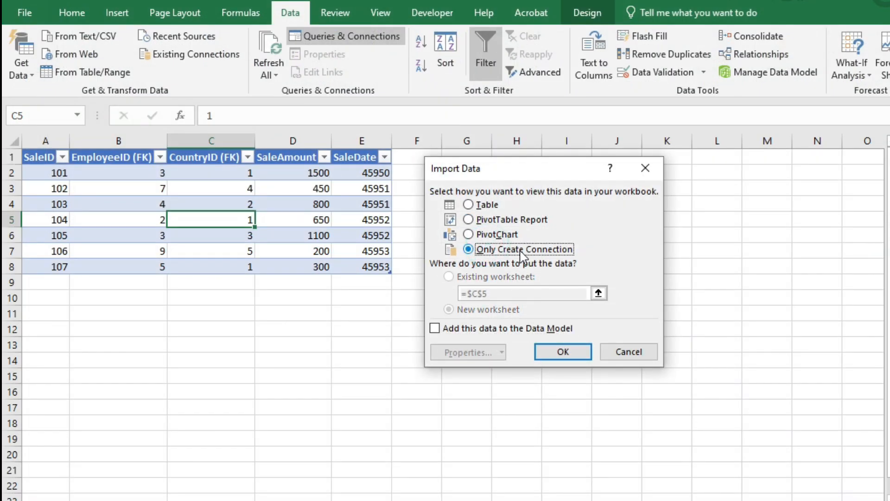
left_click(562, 351)
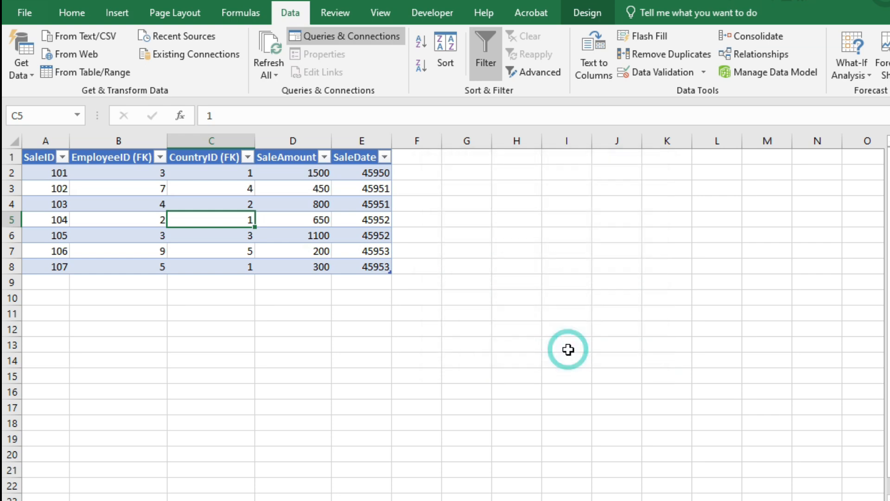
mouse_move(794, 282)
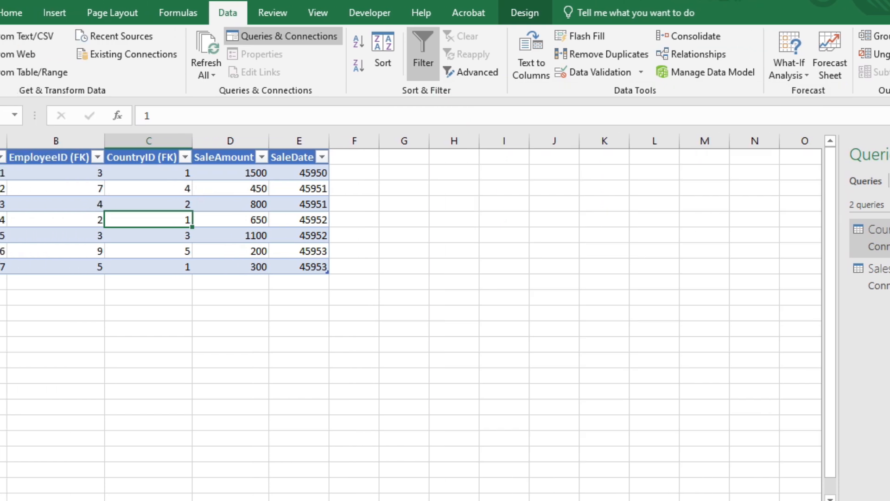
Bring the Employees sheet's table into Power Query and load it as a connection-only query.
key("ctrl+Page_Down")
left_click(171, 176)
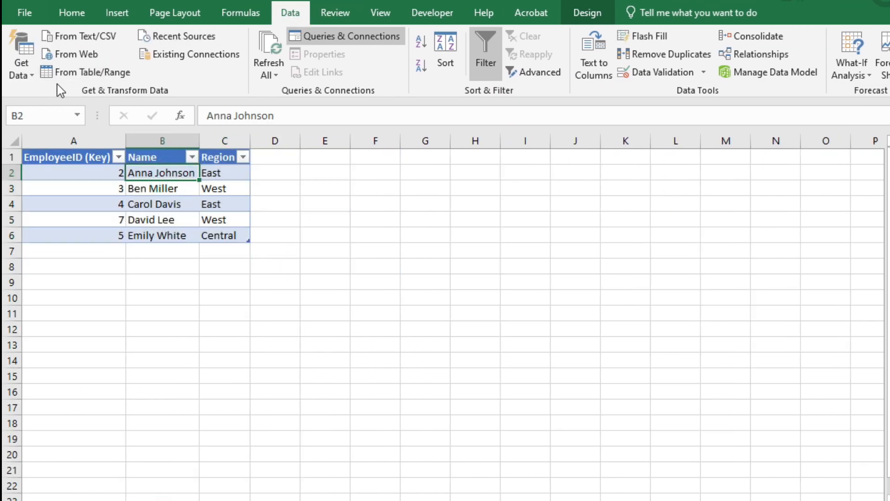
left_click(79, 72)
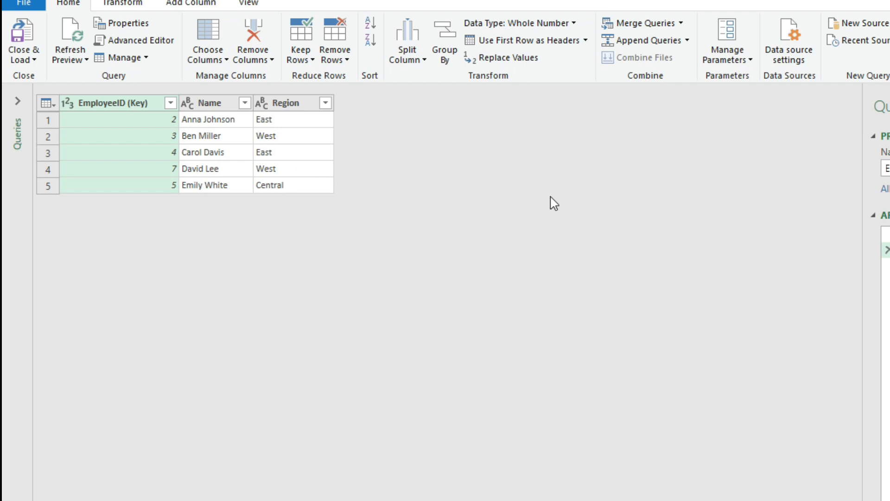
left_click(29, 60)
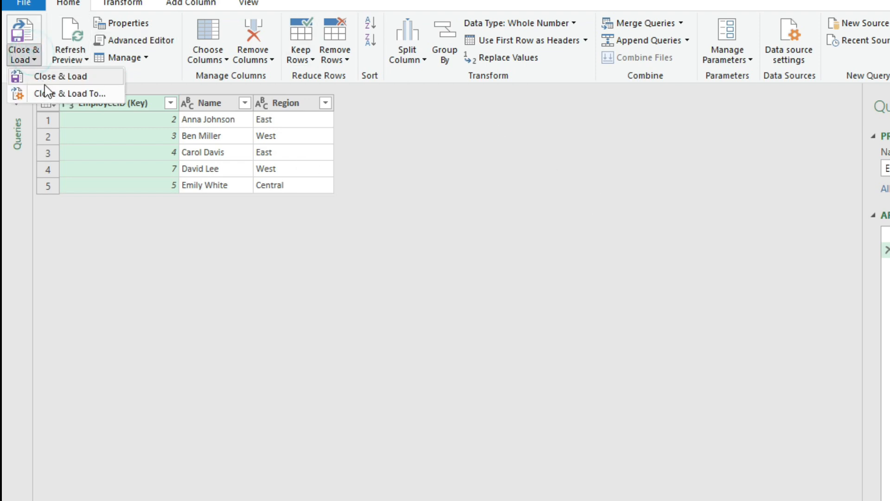
left_click(46, 76)
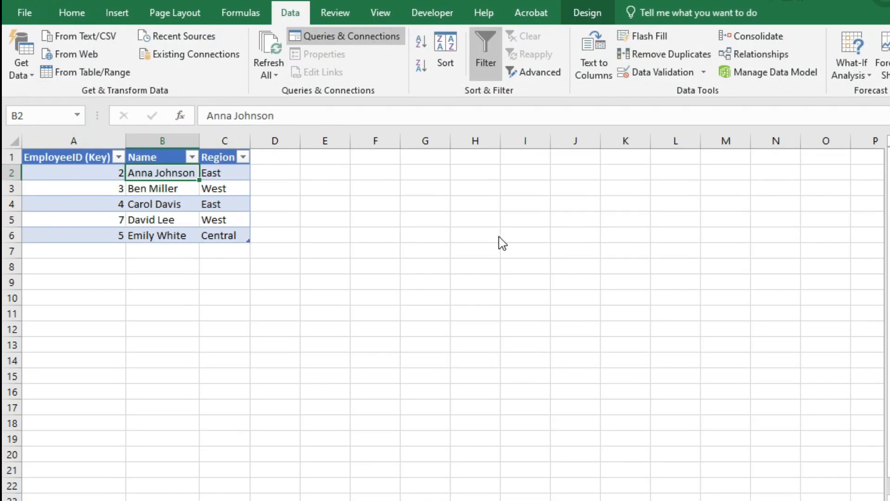
left_click(479, 249)
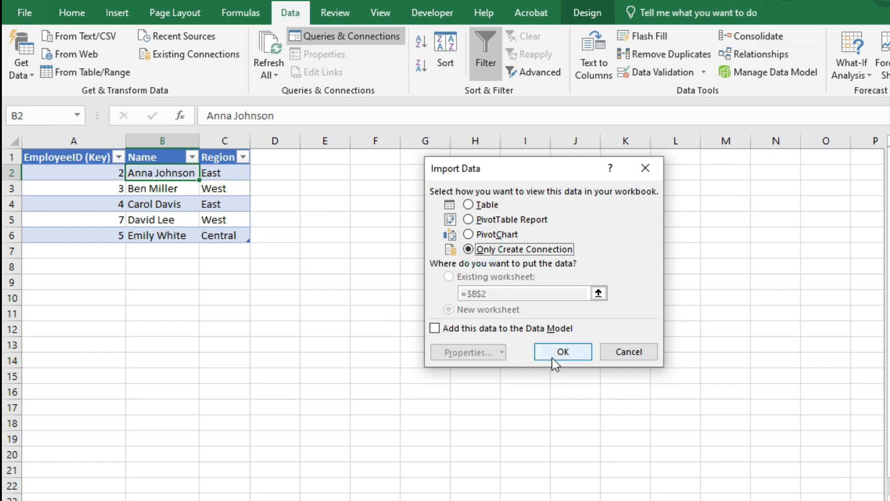
left_click(553, 356)
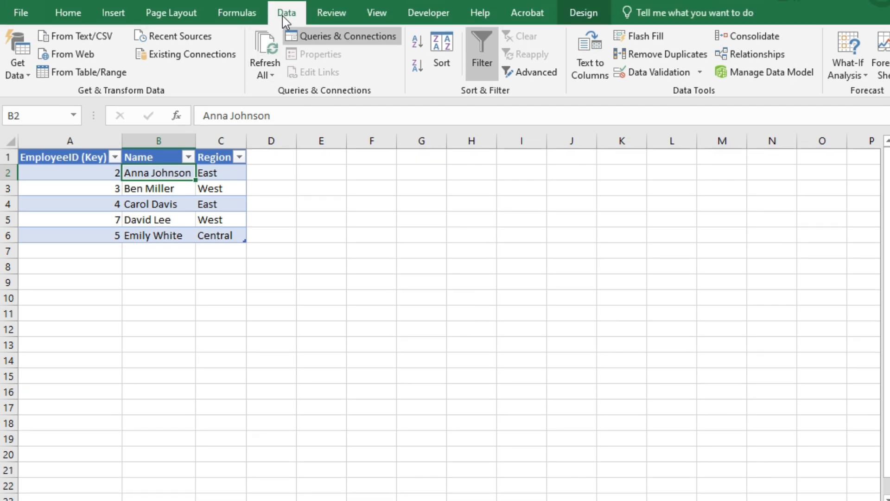
Start a Merge of queries with Sales as the first table and Employee as the second.
left_click(17, 74)
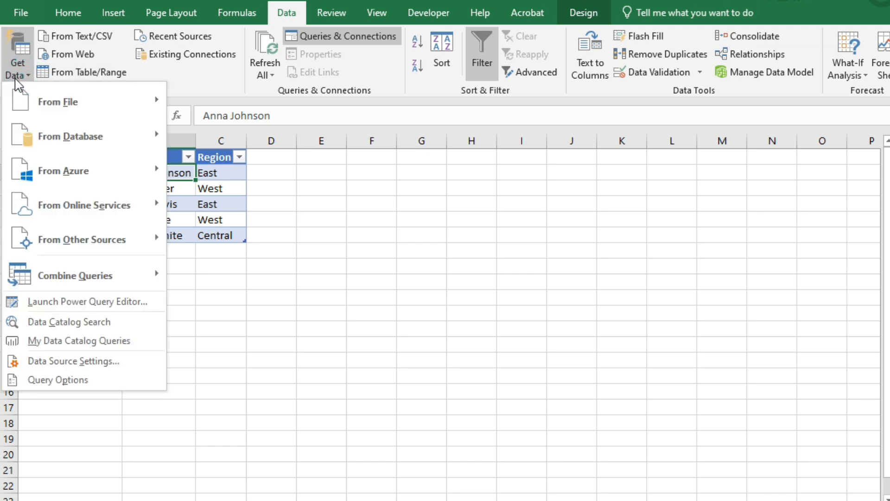
mouse_move(42, 110)
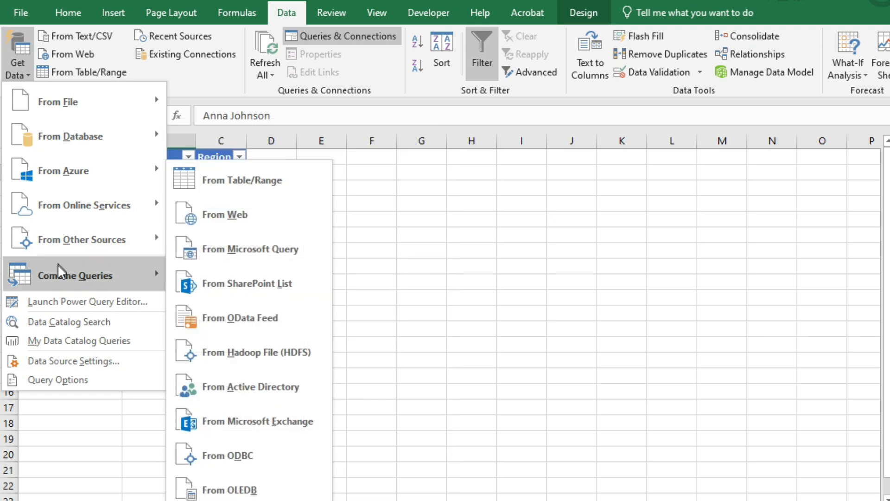
mouse_move(59, 274)
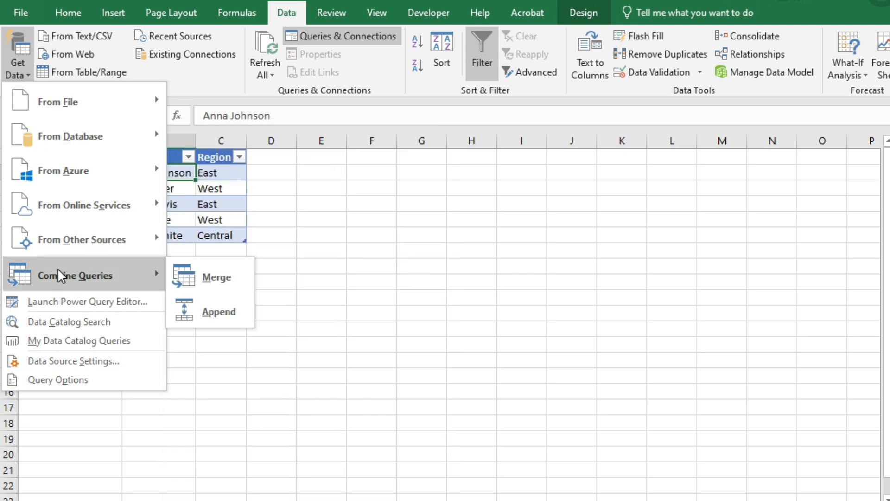
left_click(208, 281)
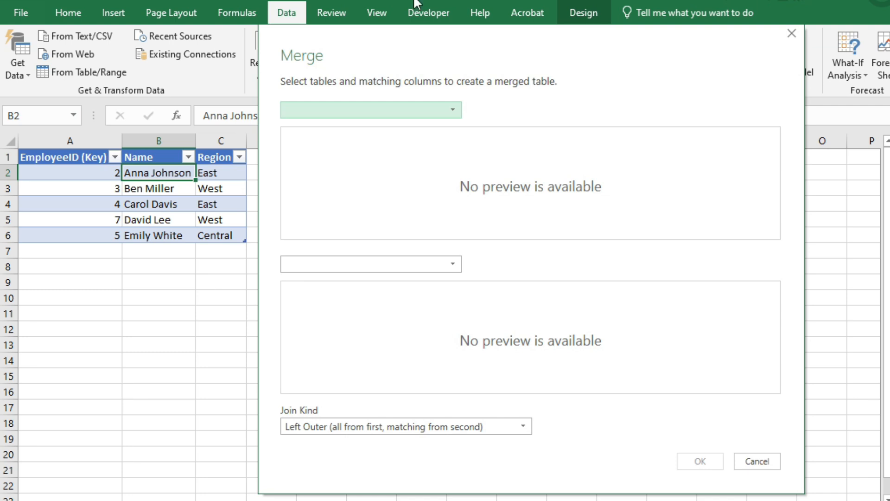
left_click_drag(428, 45, 477, 78)
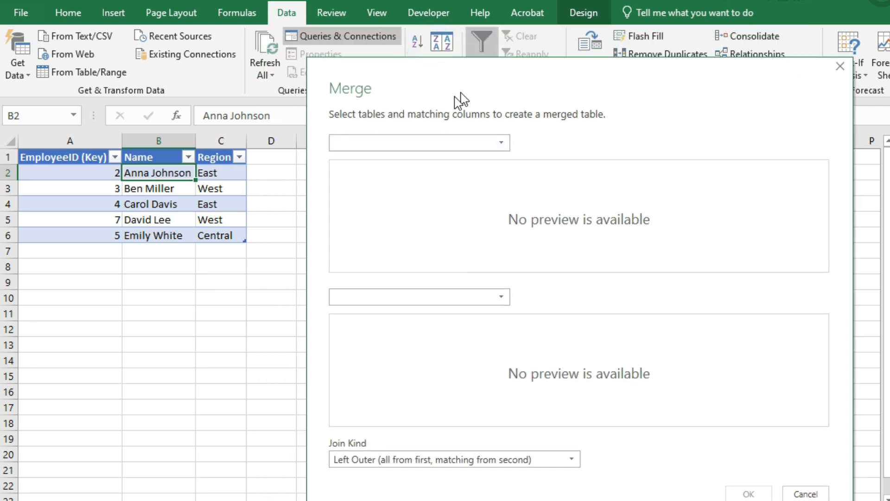
left_click(428, 146)
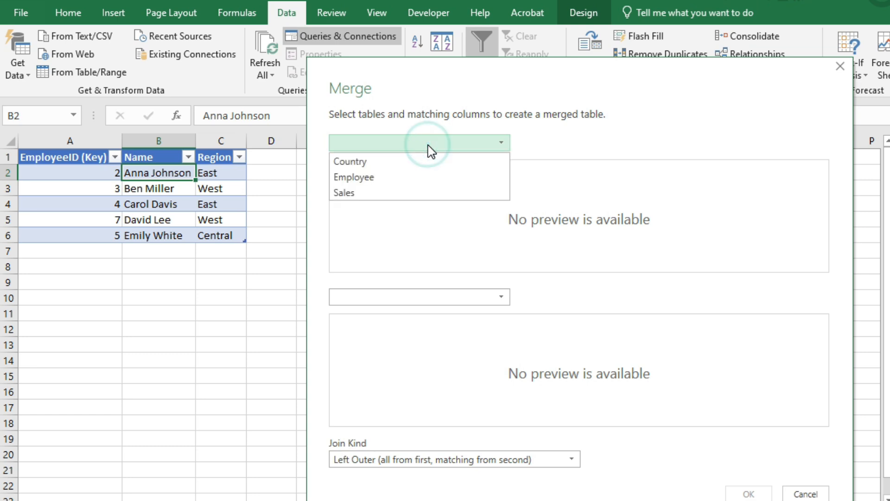
left_click(371, 193)
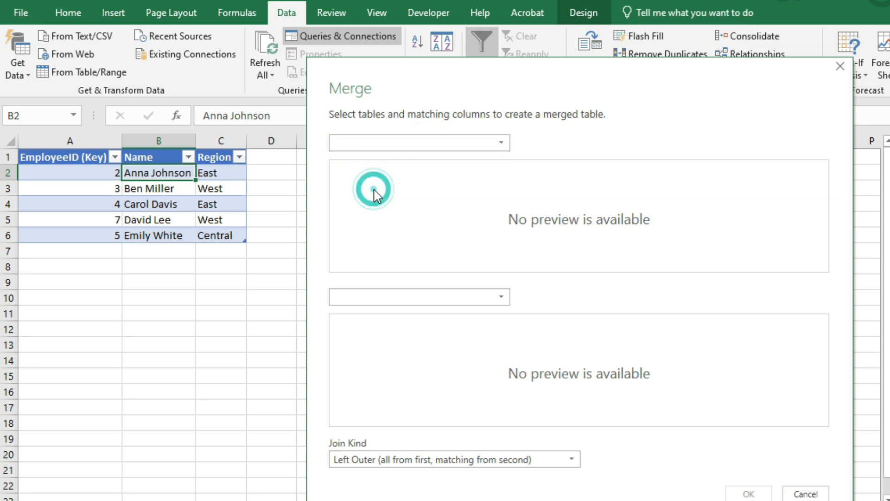
left_click(439, 305)
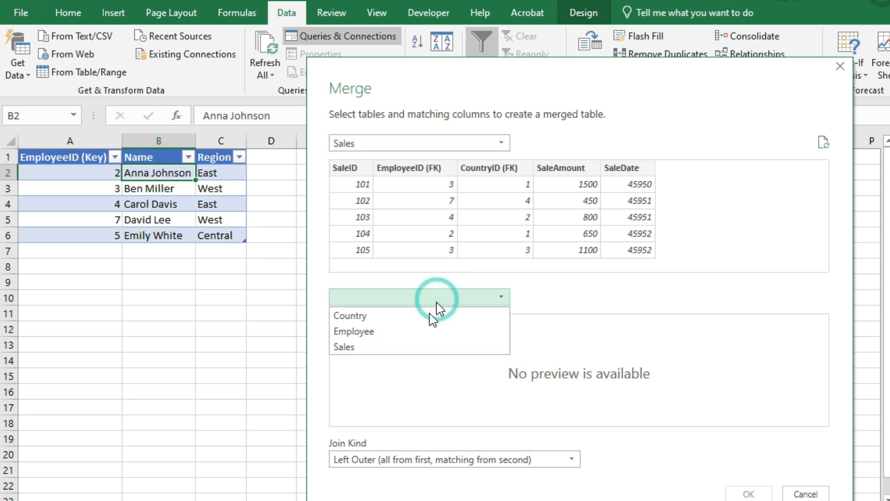
left_click(402, 332)
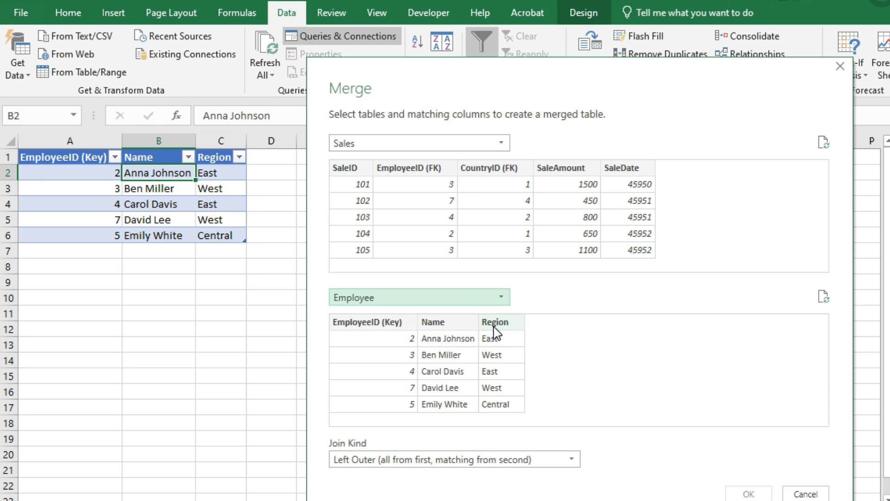
Match EmployeeID (FK) in Sales to EmployeeID (Key) in Employee and create the merge with a Left Outer join.
left_click(414, 175)
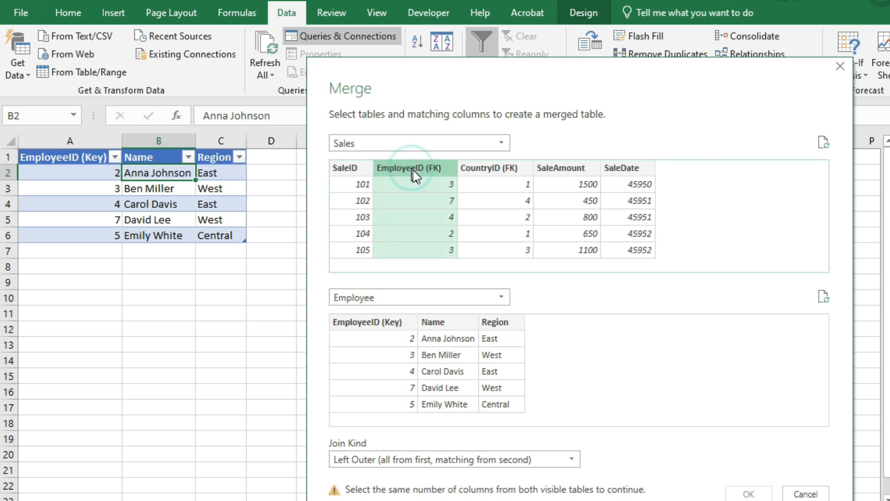
left_click(384, 321)
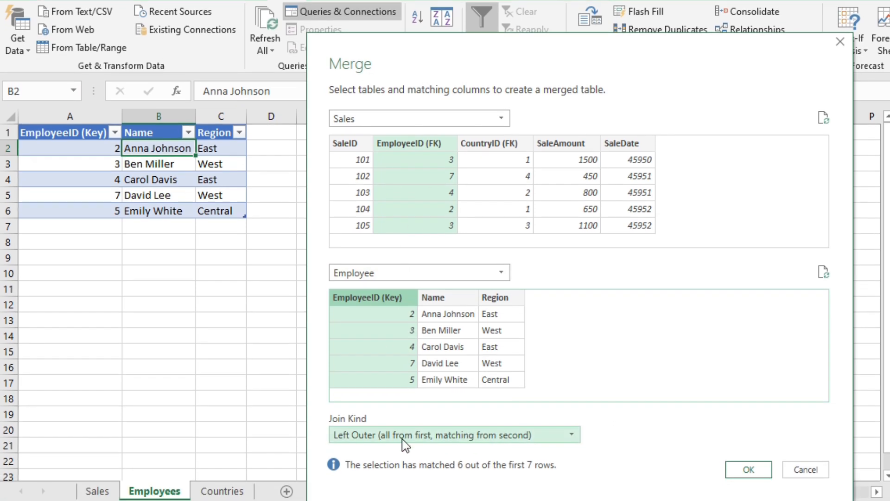
left_click(434, 437)
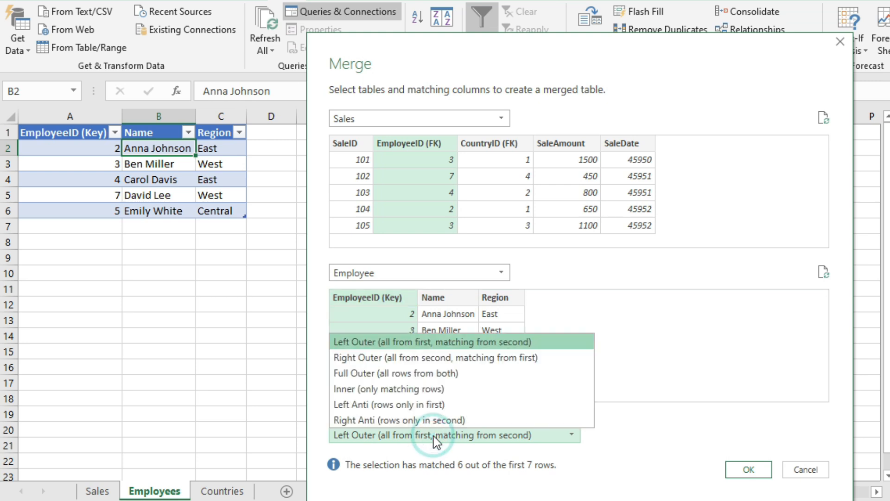
left_click(380, 343)
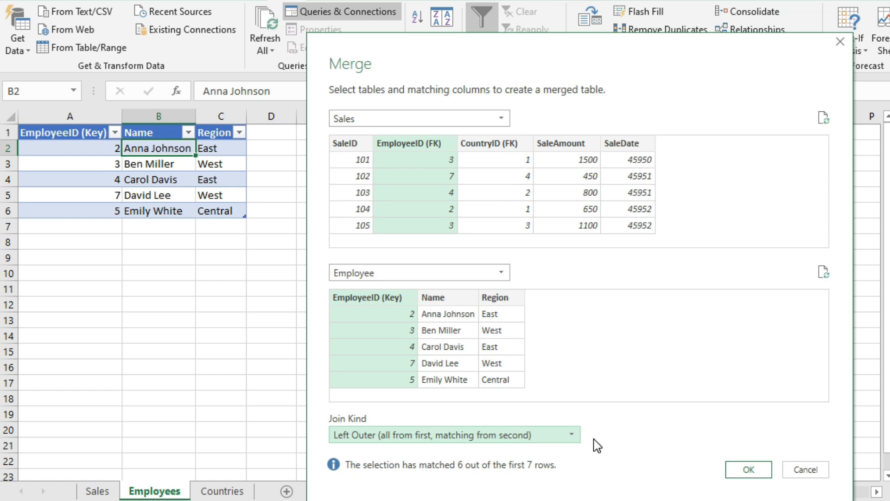
left_click(747, 470)
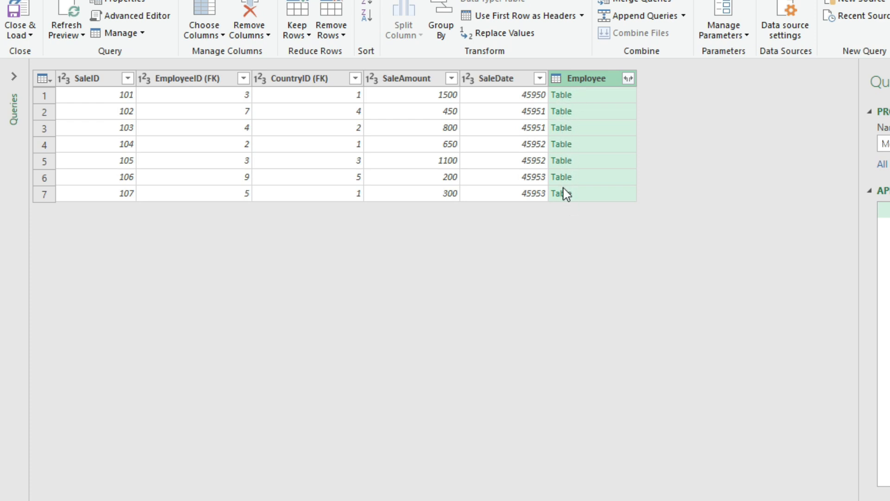
Expand the Employee column to only Name and Region, keeping the original column name as prefix, and load the merged query to a worksheet.
left_click(628, 79)
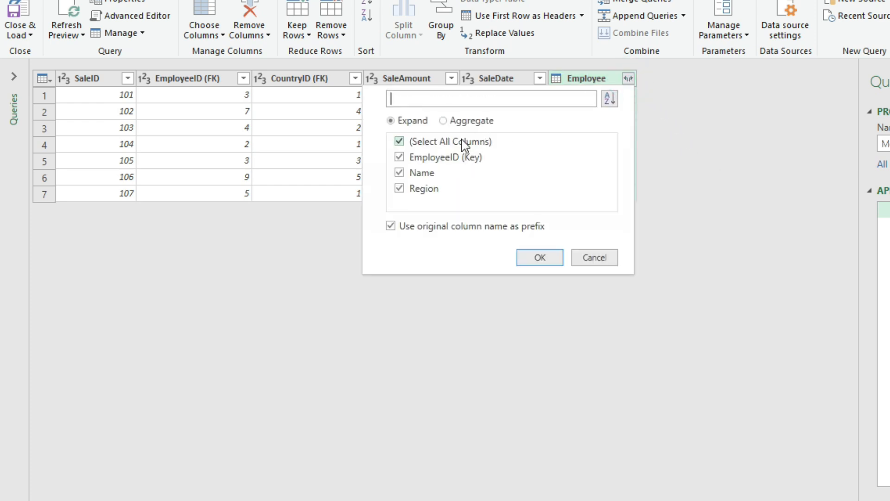
left_click(398, 142)
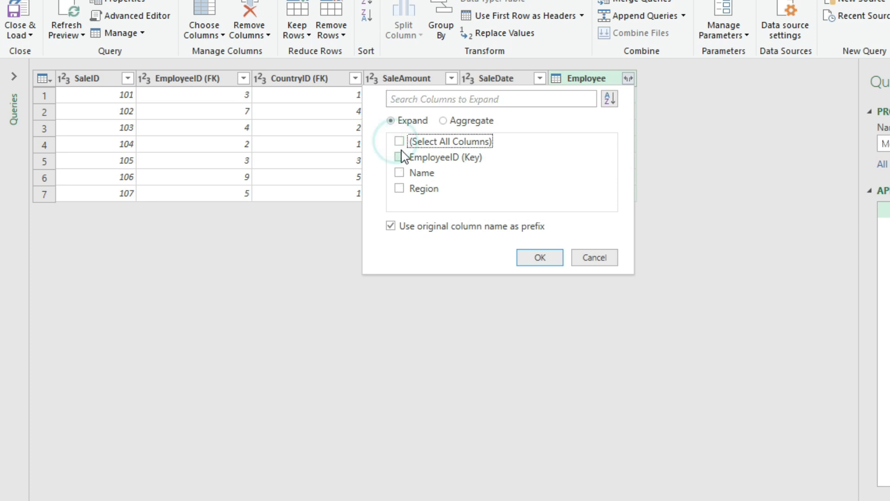
left_click(413, 174)
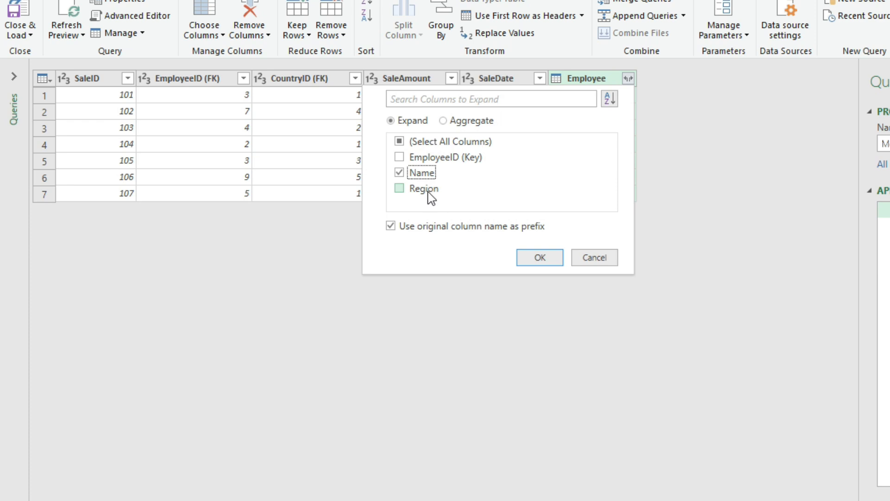
left_click(423, 189)
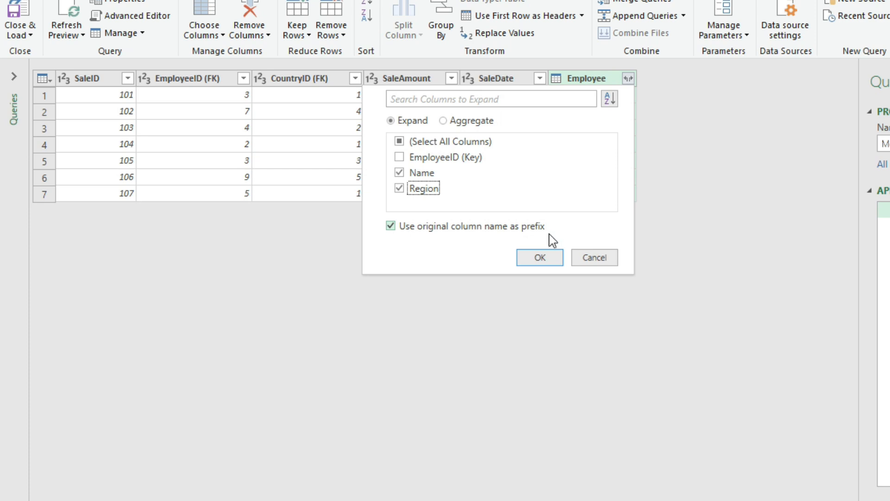
left_click(543, 262)
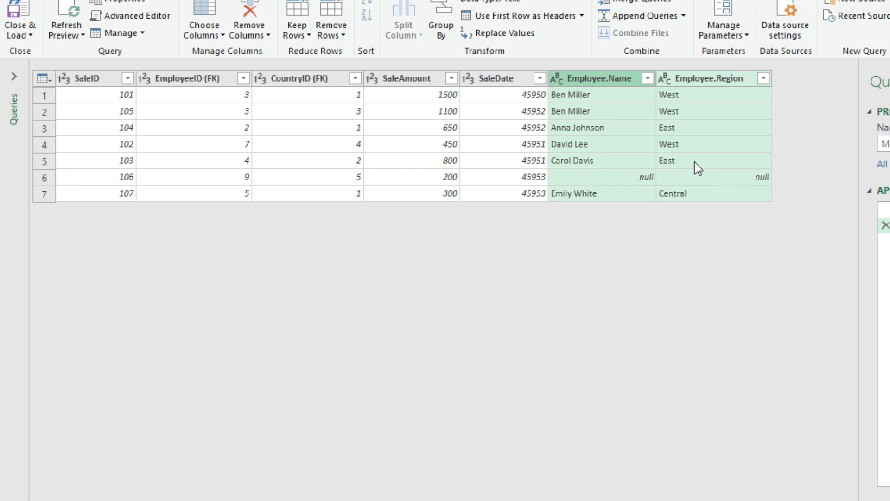
left_click(34, 35)
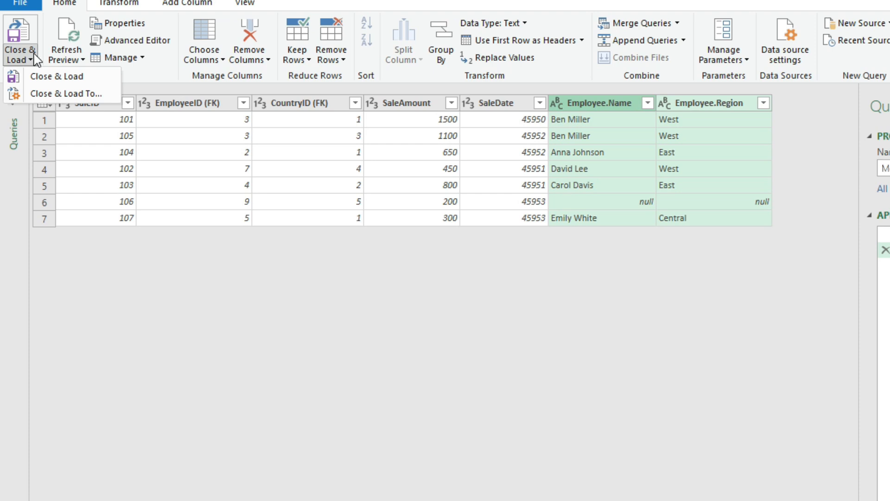
left_click(55, 81)
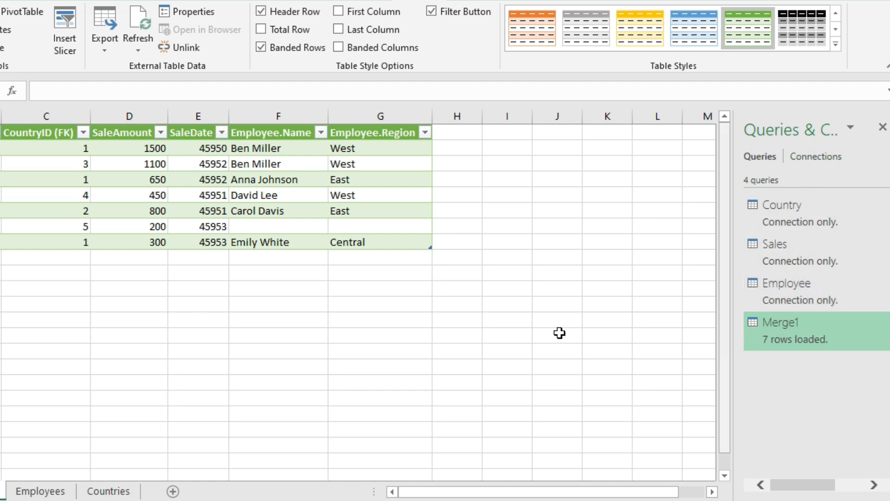
Examine which columns of the merged table come from Sales and which come from Employee.
left_click(211, 181)
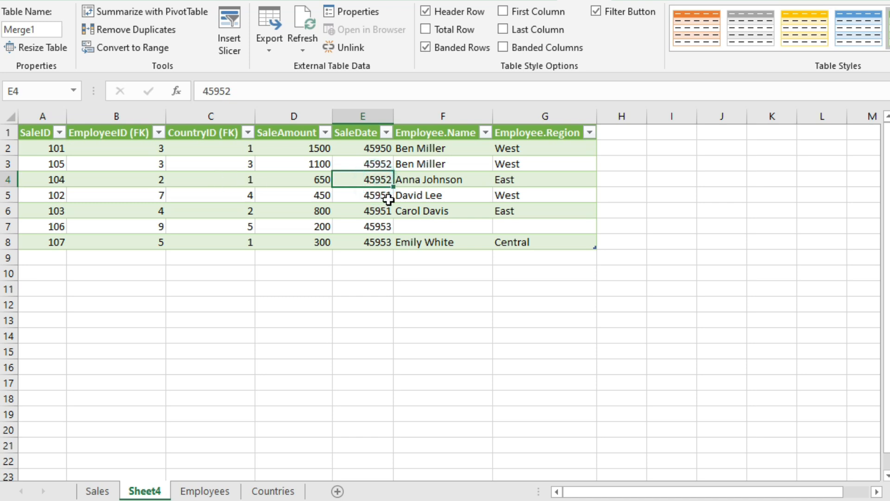
left_click_drag(34, 133, 352, 239)
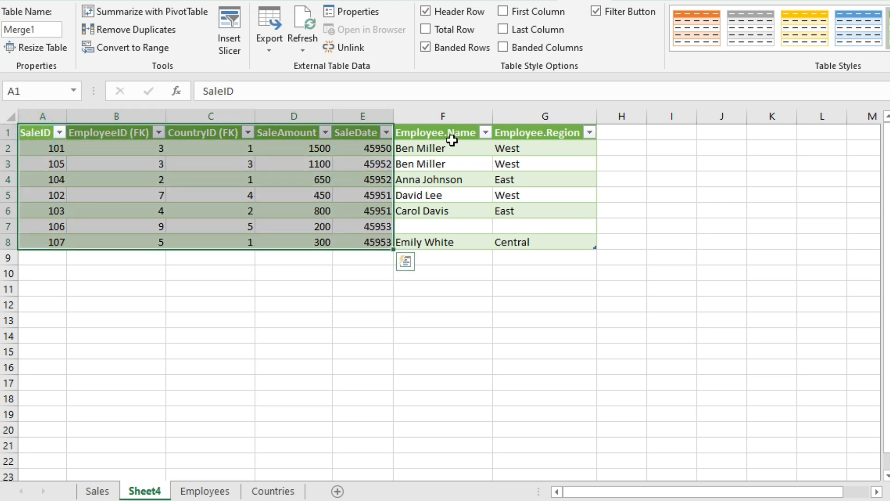
left_click_drag(445, 134, 566, 238)
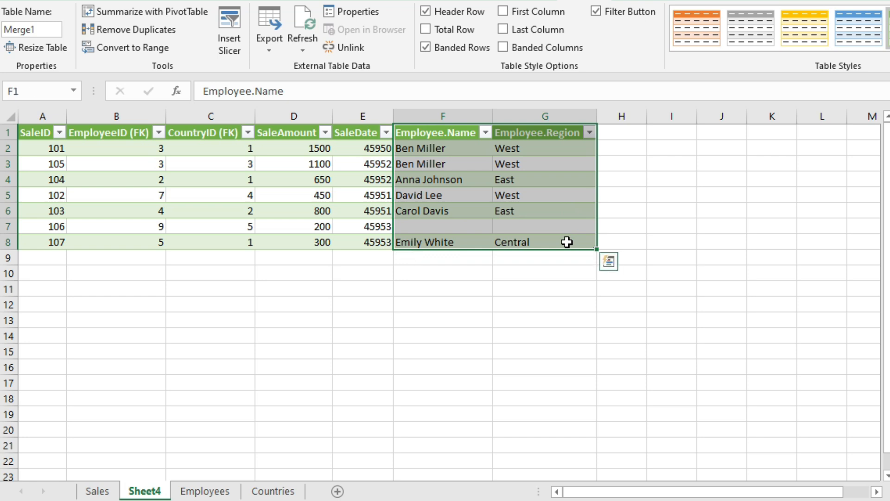
left_click(496, 215)
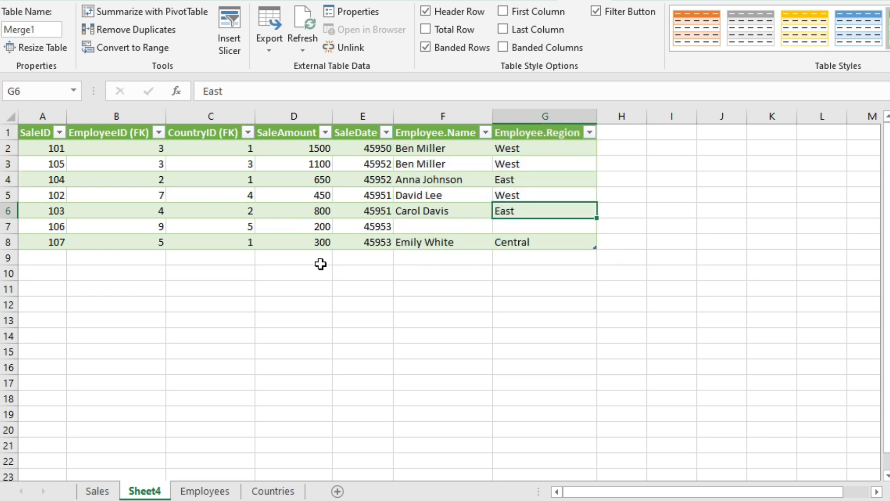
Compare sale 103 on the Sales sheet with its row in the merged table on Sheet4.
left_click(109, 490)
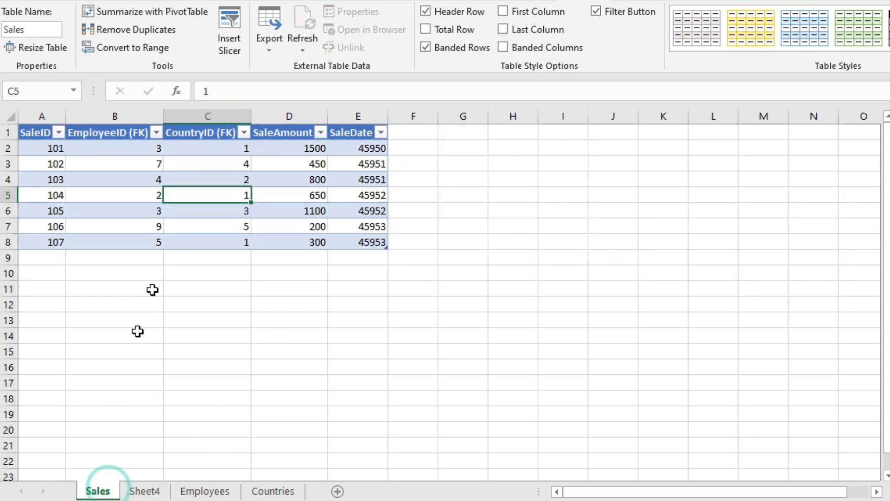
left_click(70, 181)
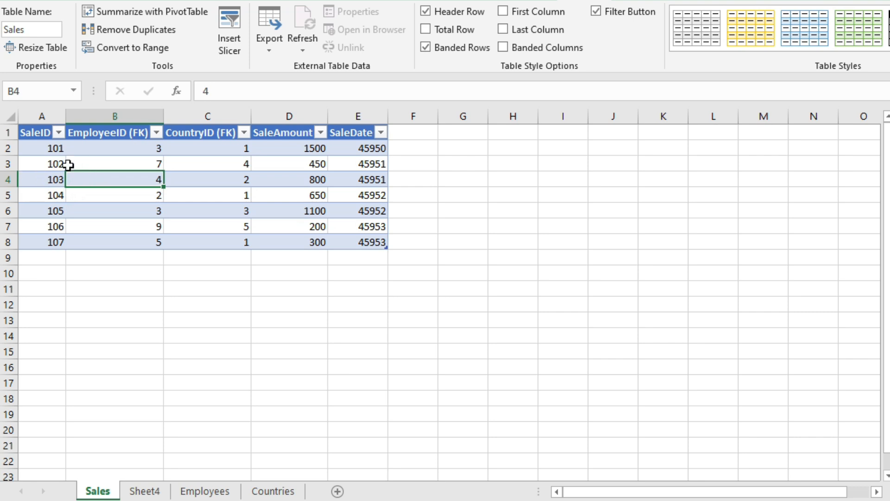
left_click(45, 179)
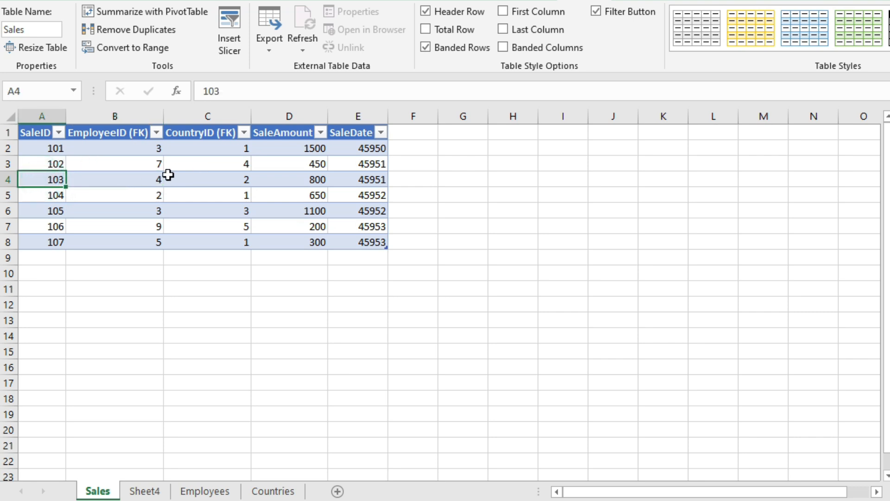
left_click(150, 183)
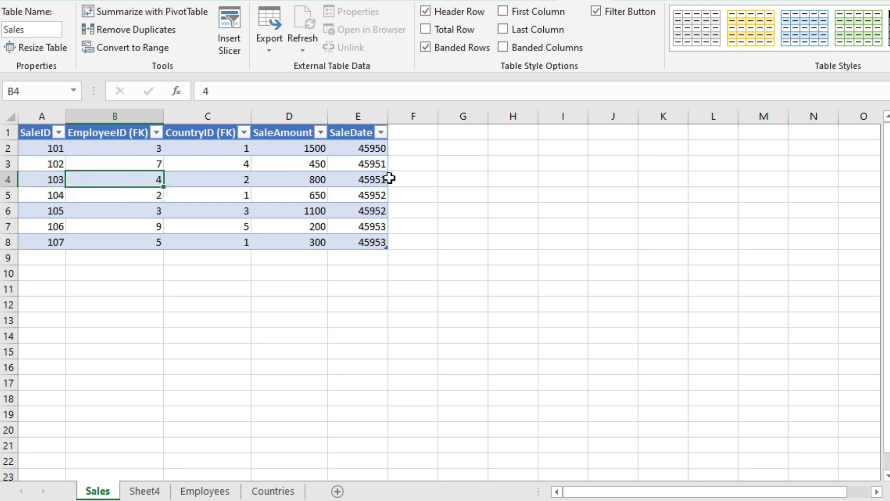
left_click(147, 492)
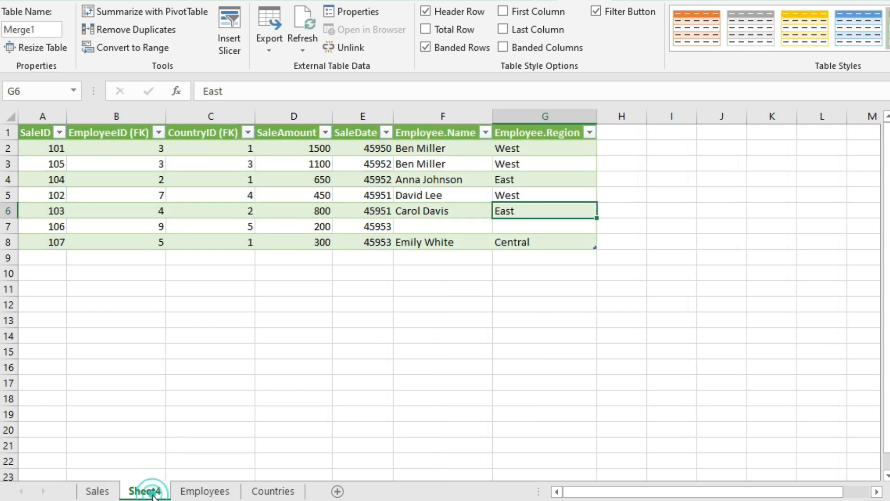
left_click(431, 210)
left_click(559, 205)
Check the name and region of employee ID 4 on the Employees sheet, and return to Sheet4 to preview the Merge1 query.
left_click(204, 490)
left_click(144, 197)
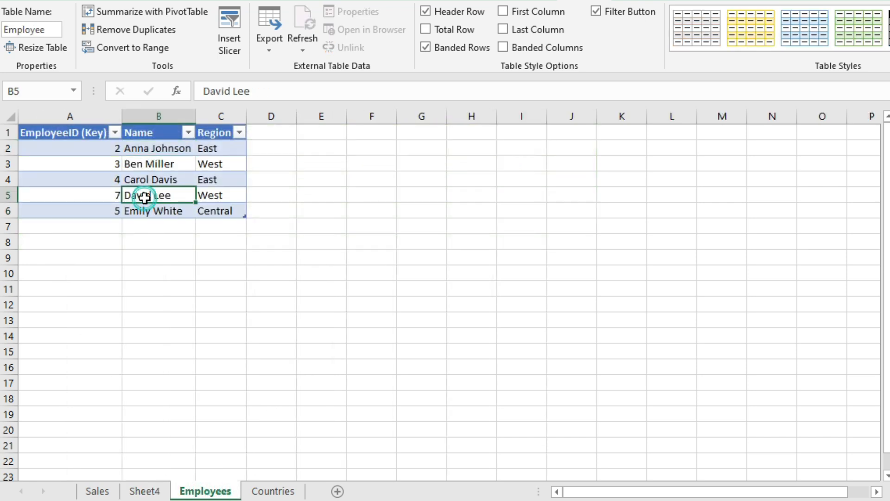
left_click(166, 176)
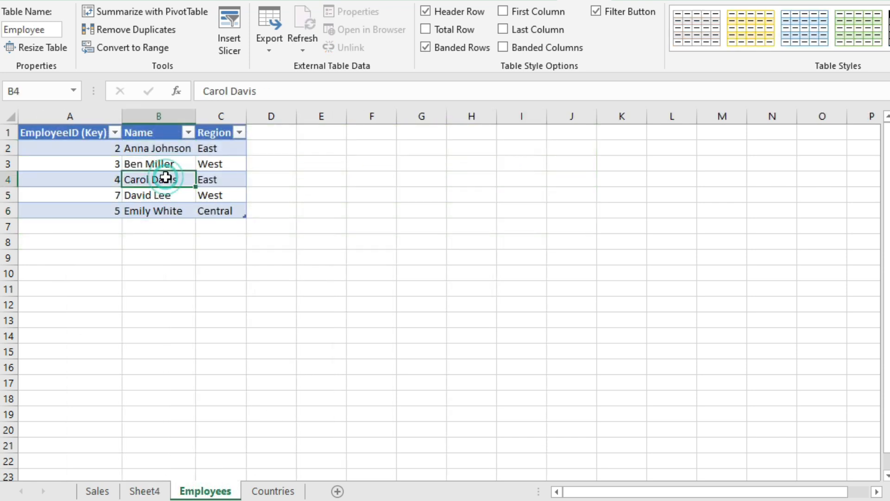
left_click(74, 178)
left_click(168, 180)
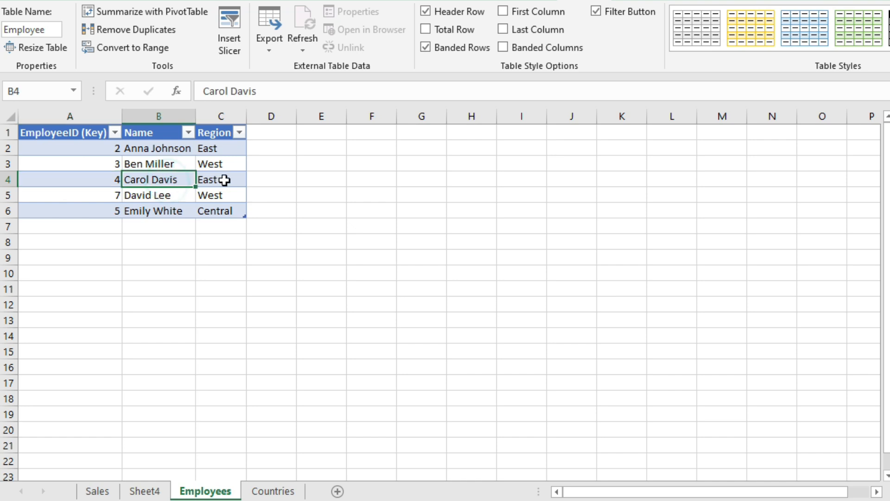
left_click(225, 181)
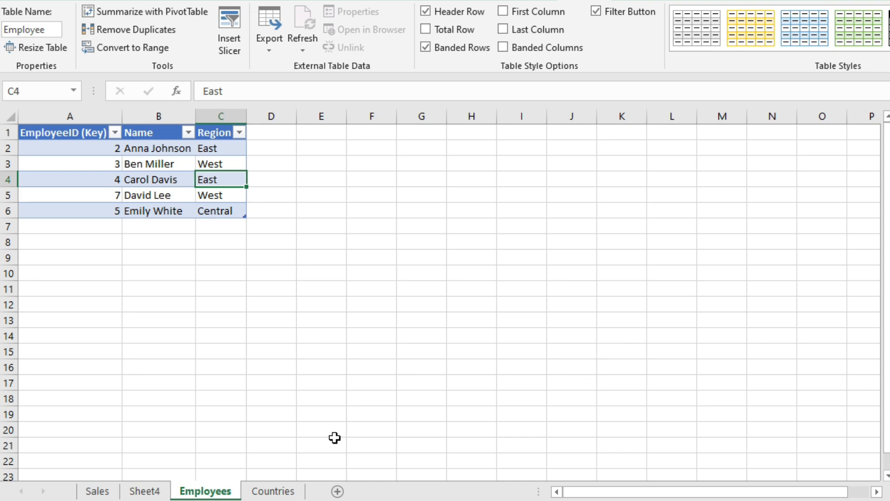
left_click(144, 490)
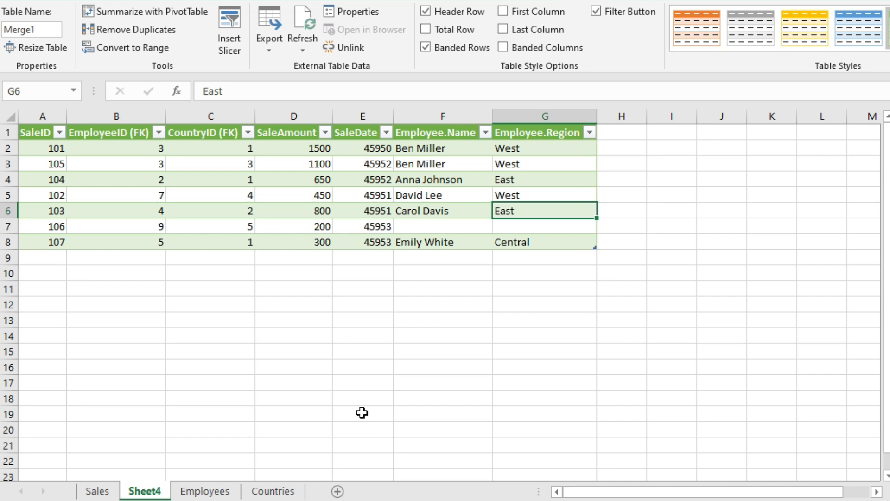
mouse_move(791, 337)
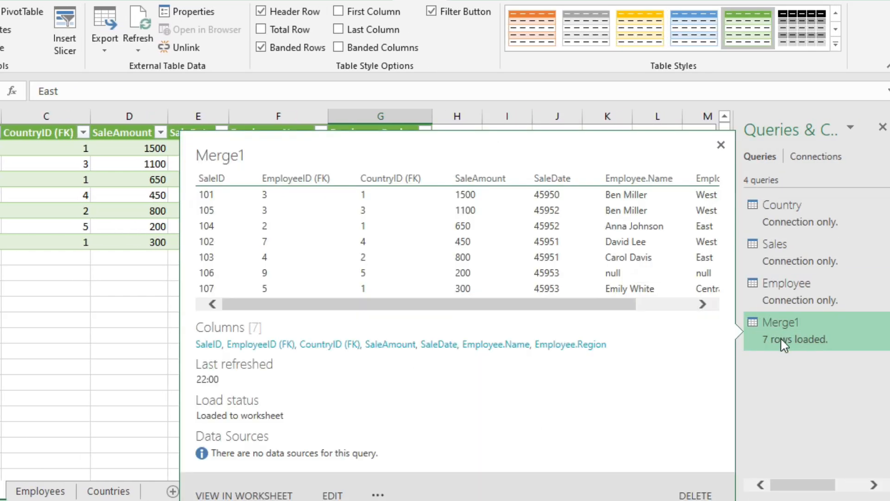
Start a new Merge of queries with Merge1 as the first table and Country as the second.
left_click(17, 215)
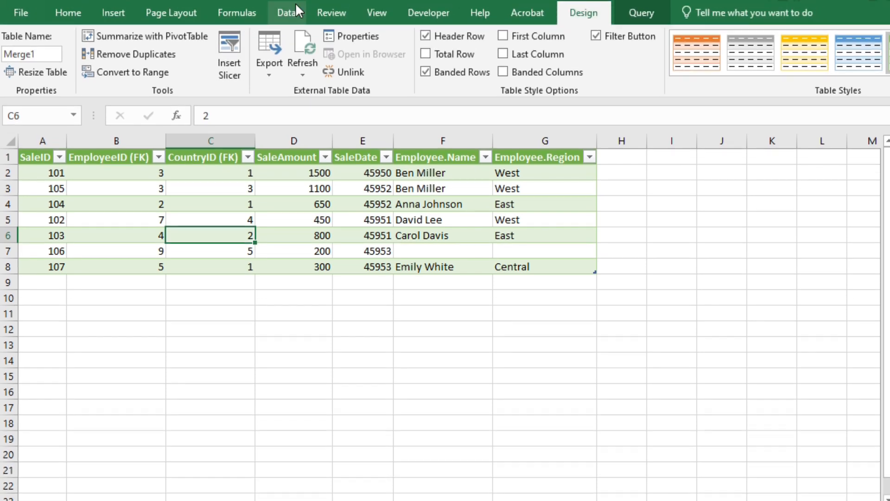
left_click(287, 11)
left_click(17, 67)
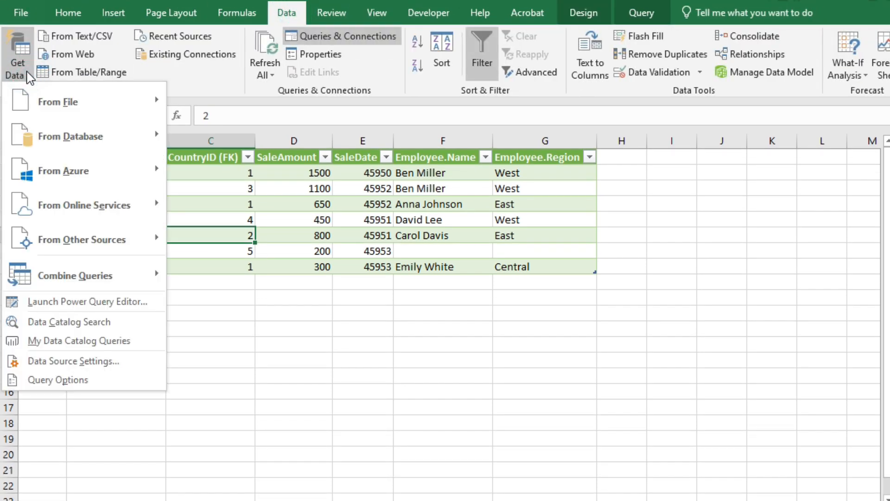
mouse_move(88, 280)
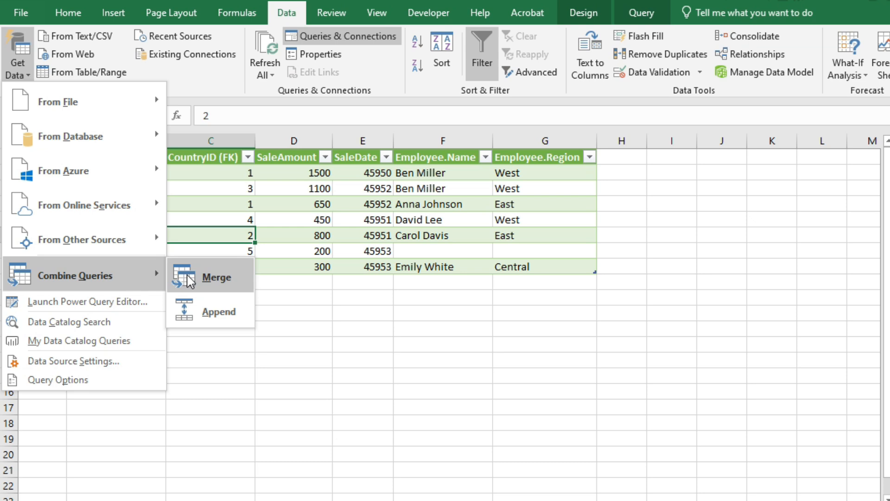
left_click(190, 281)
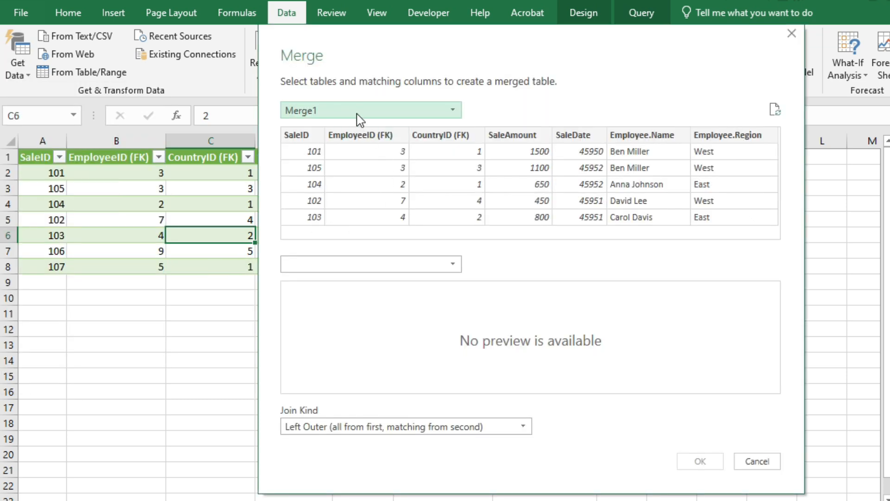
left_click(355, 111)
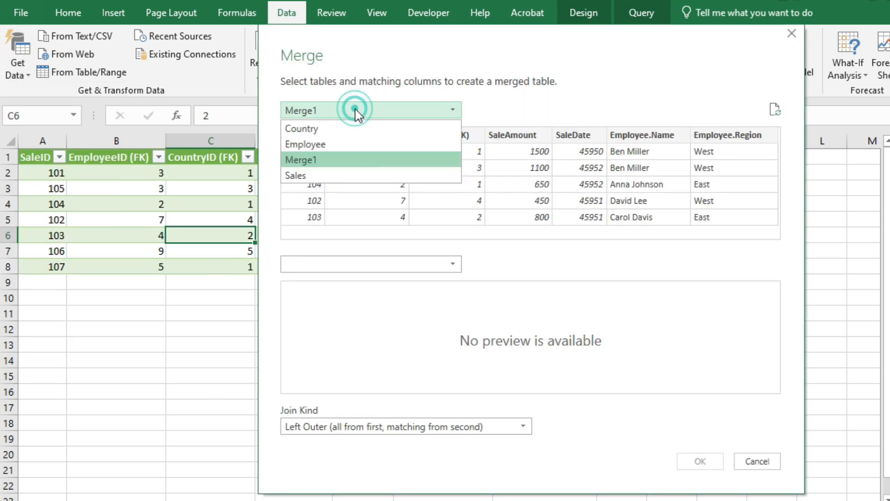
left_click(341, 160)
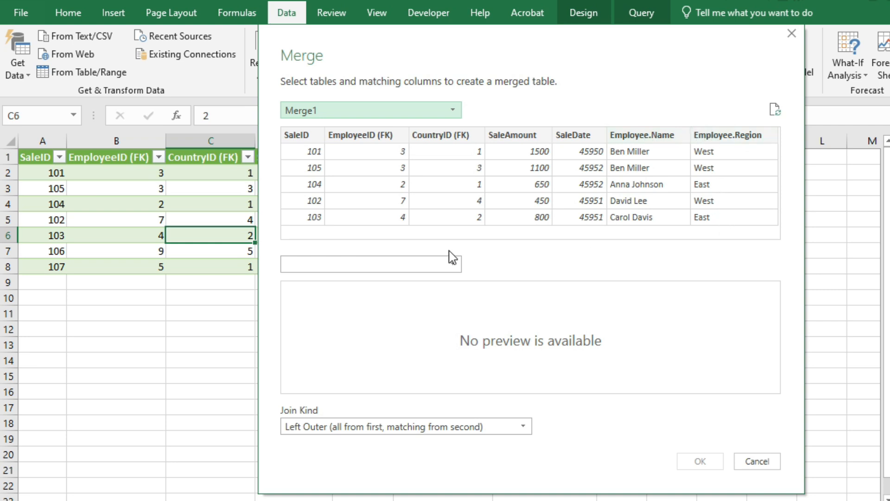
left_click(423, 268)
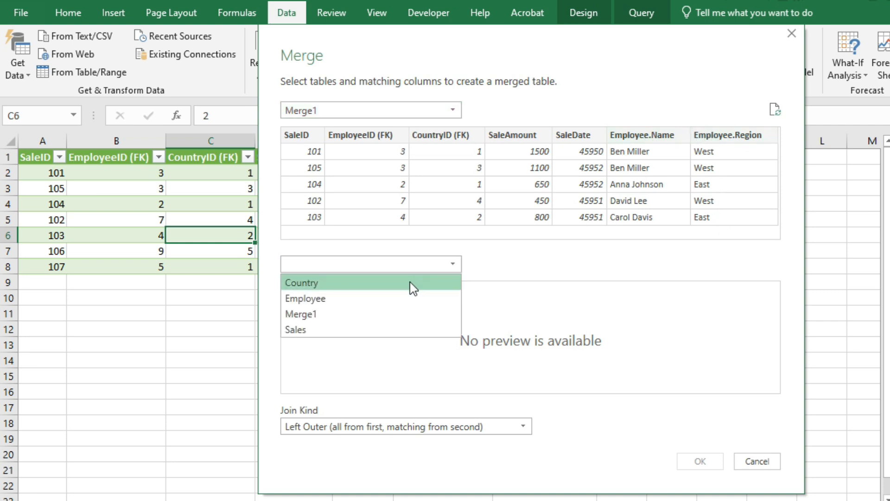
left_click(412, 284)
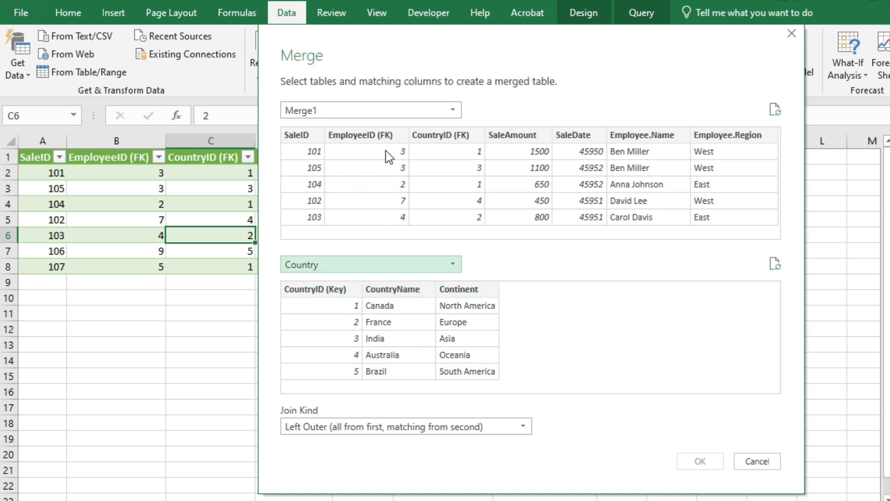
Match CountryID (FK) in Merge1 to CountryID (Key) in Country and create the merge with a Left Outer join.
left_click(458, 139)
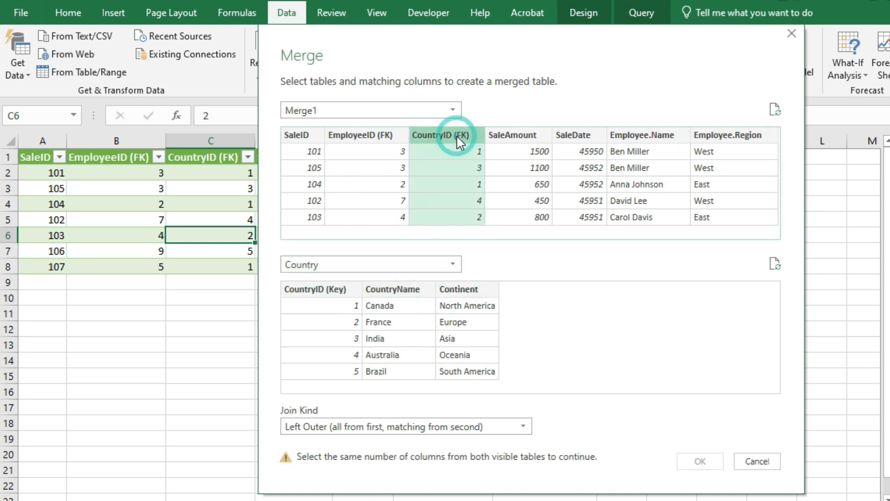
left_click(328, 291)
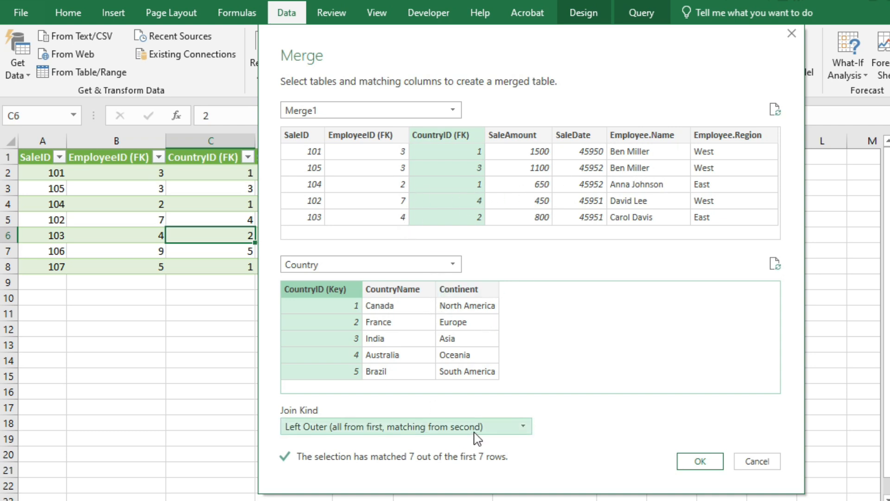
left_click(700, 462)
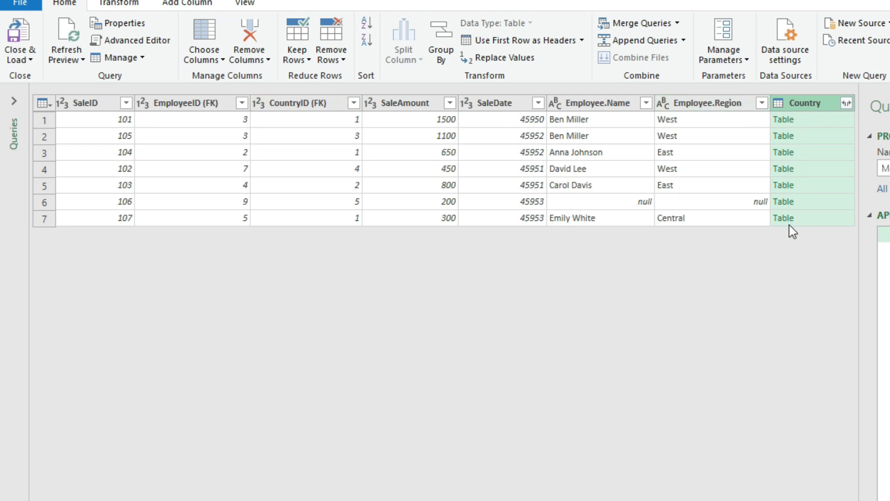
Expand the Country column to only CountryName and Continent, keeping the original column name as prefix.
left_click(846, 103)
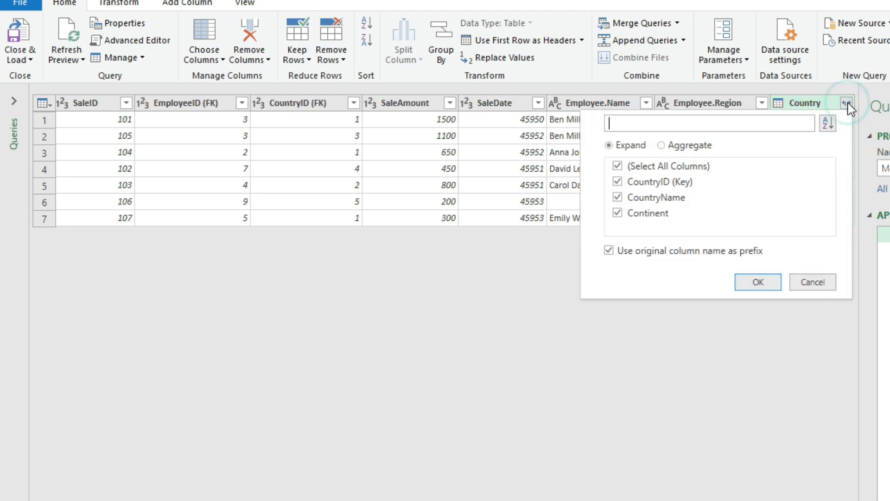
left_click(617, 167)
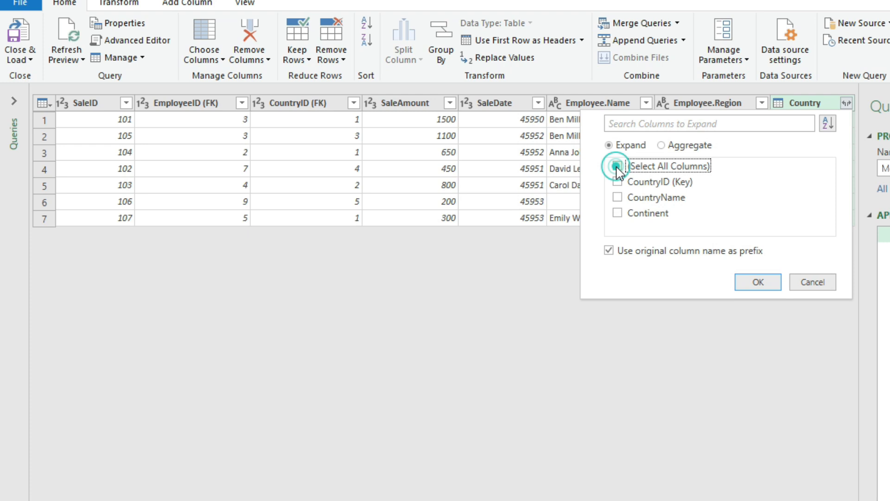
left_click(618, 197)
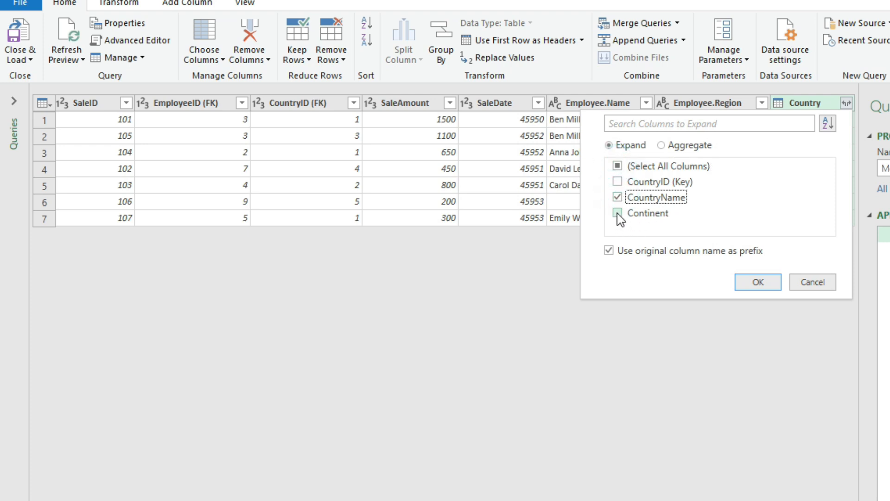
left_click(617, 214)
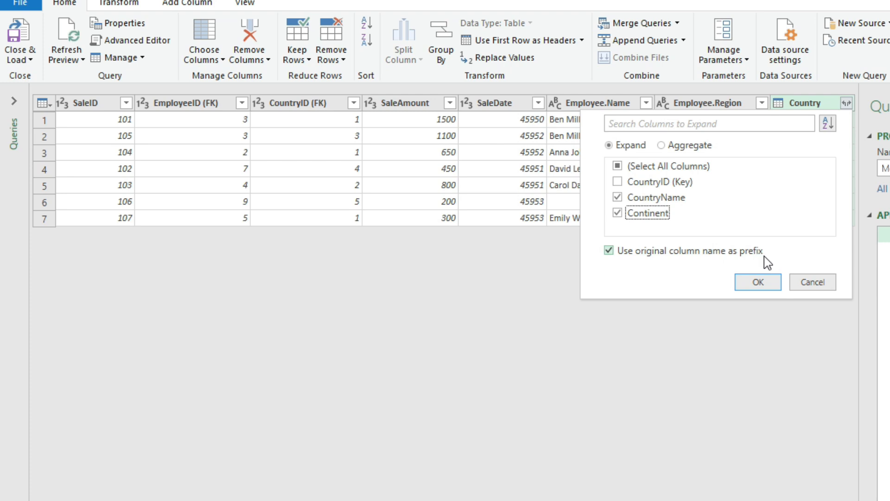
left_click(756, 284)
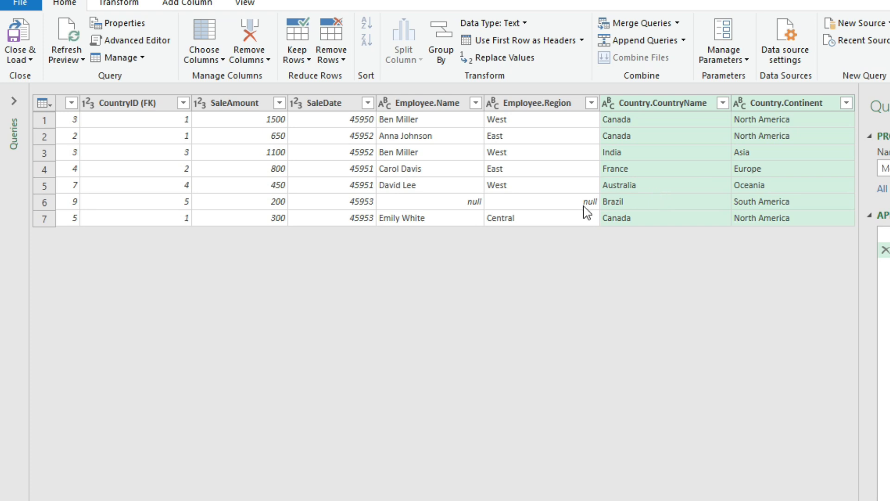
Close the query editor, loading the merged query into the workbook as a table, and hide the Queries & Connections pane.
left_click(21, 58)
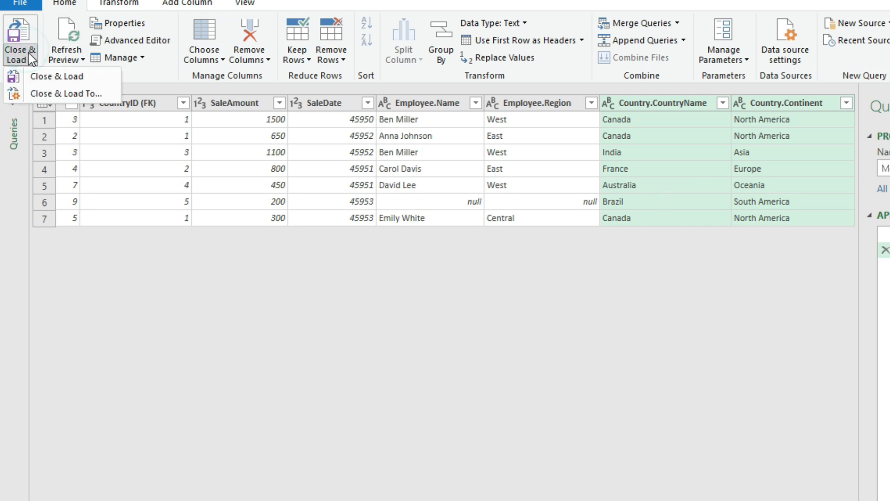
left_click(72, 76)
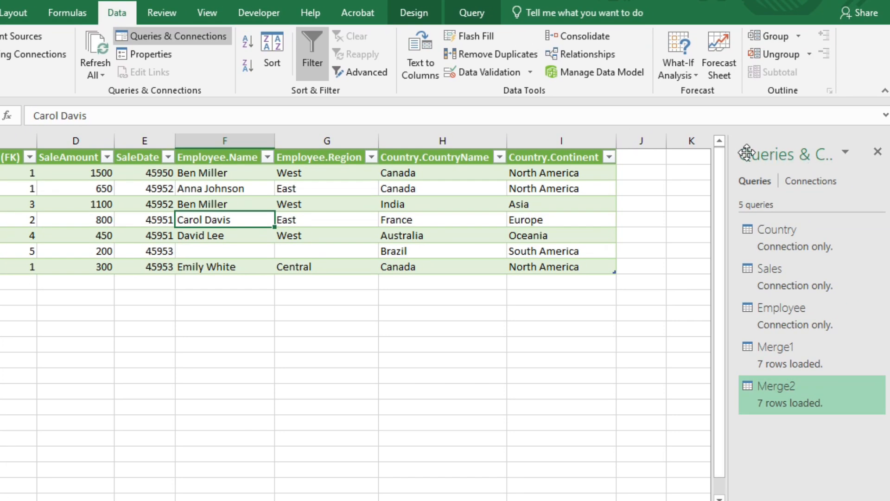
left_click(878, 153)
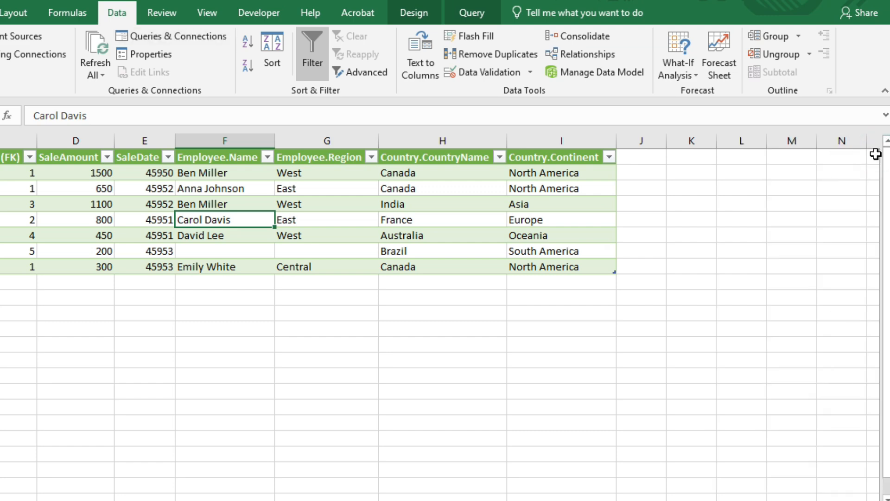
Bring back the Queries & Connections pane to review the workbook's queries, and close it again.
left_click(0, 13)
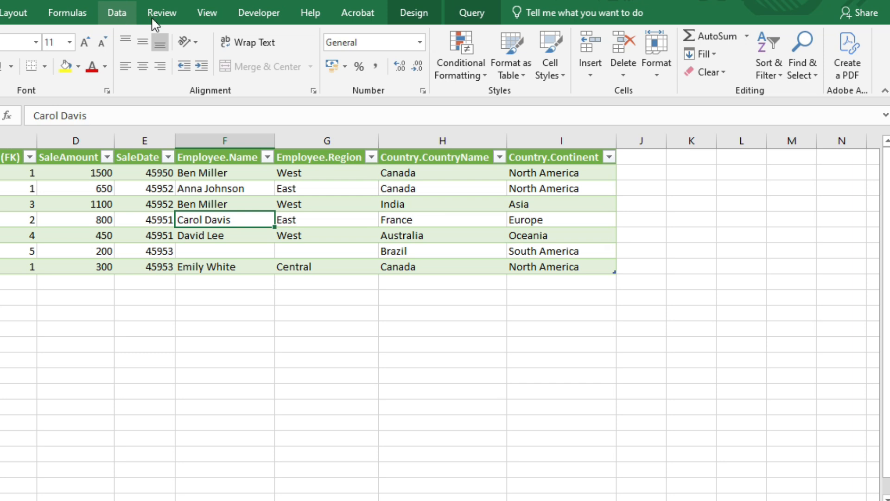
left_click(118, 16)
left_click(191, 39)
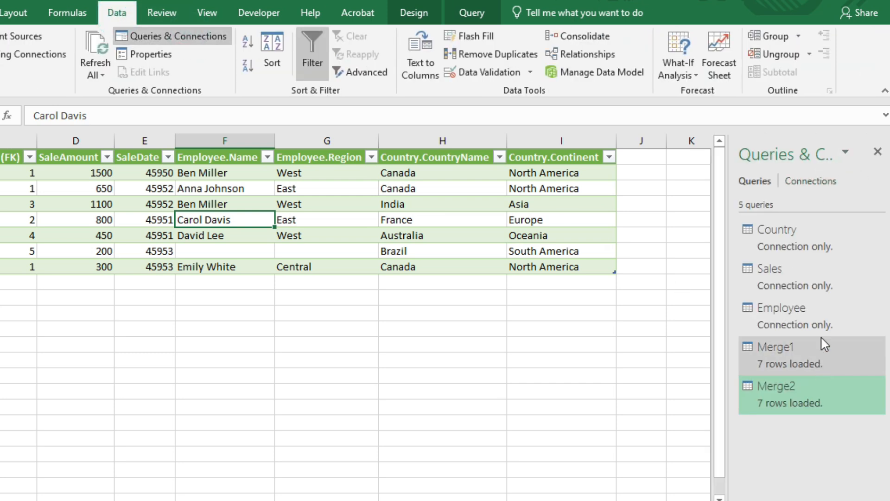
left_click(877, 156)
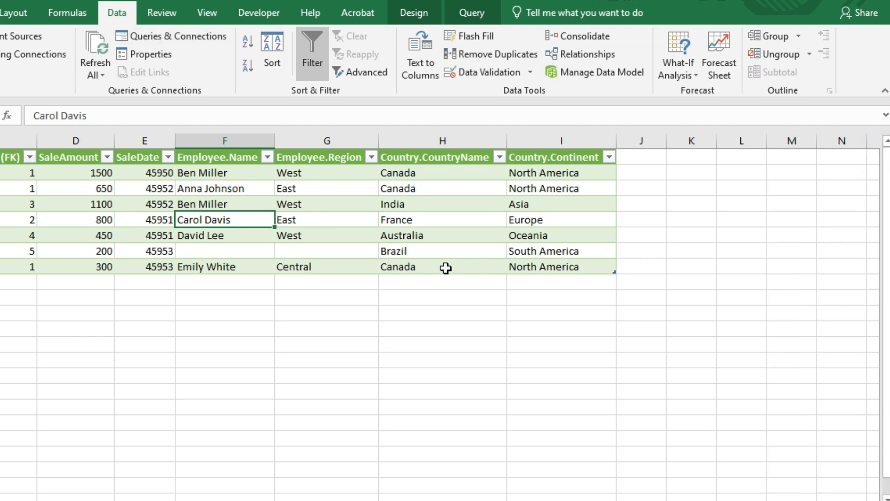